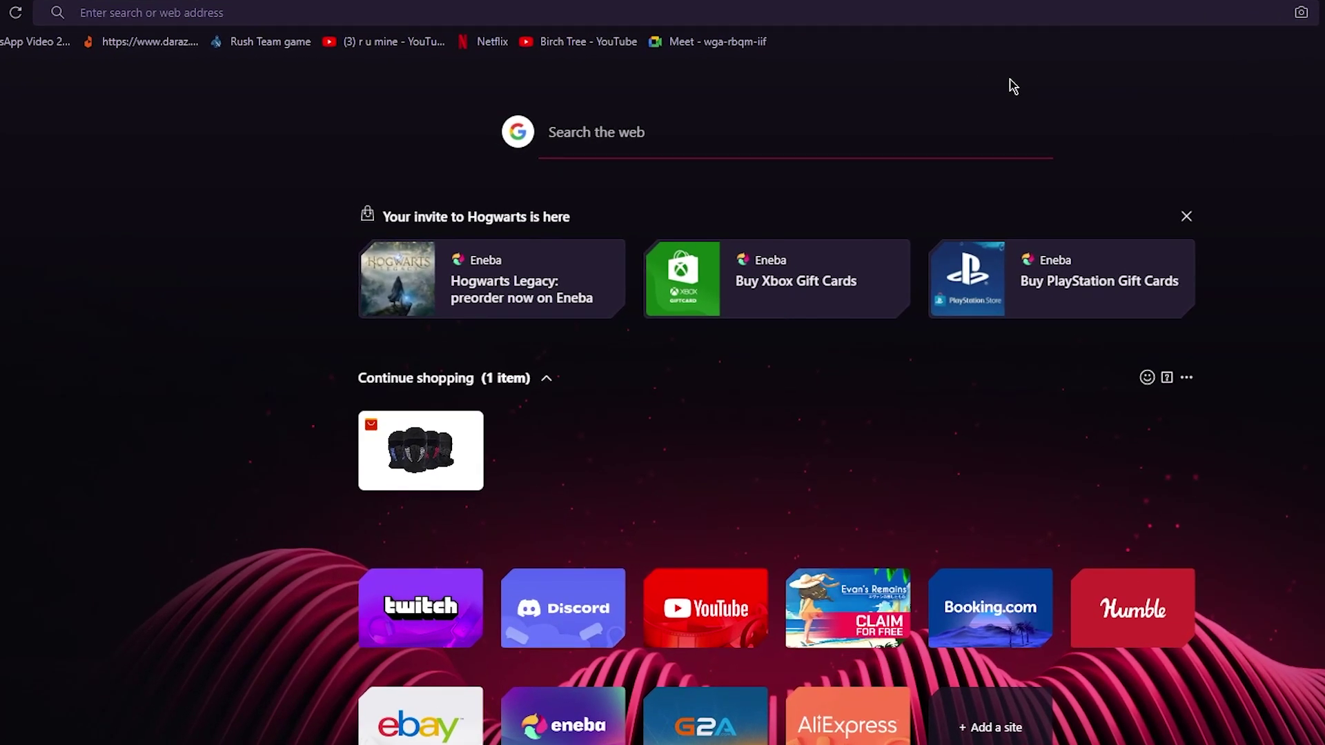
Go to Etsy by entering "etsy" in the browser and load its home page.
{"action": "type", "text": "etsy"}
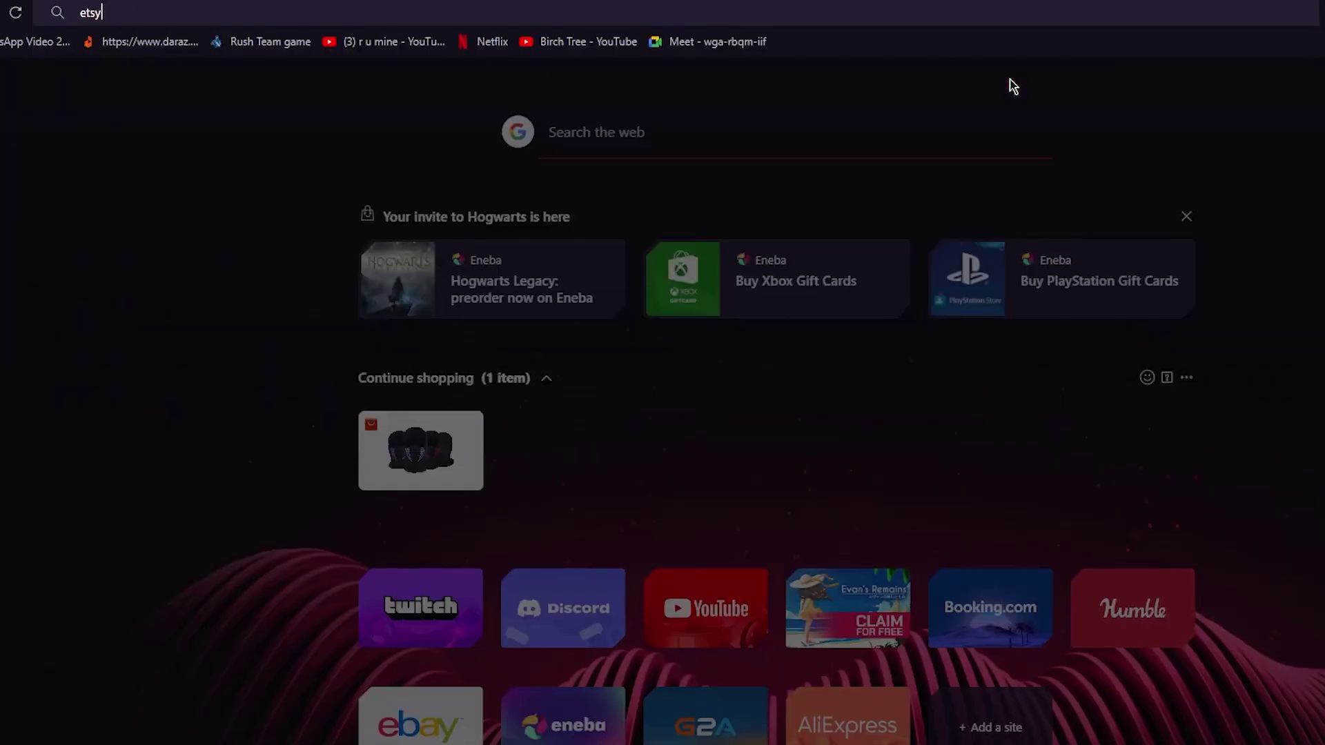
{"action": "key", "text": "Return"}
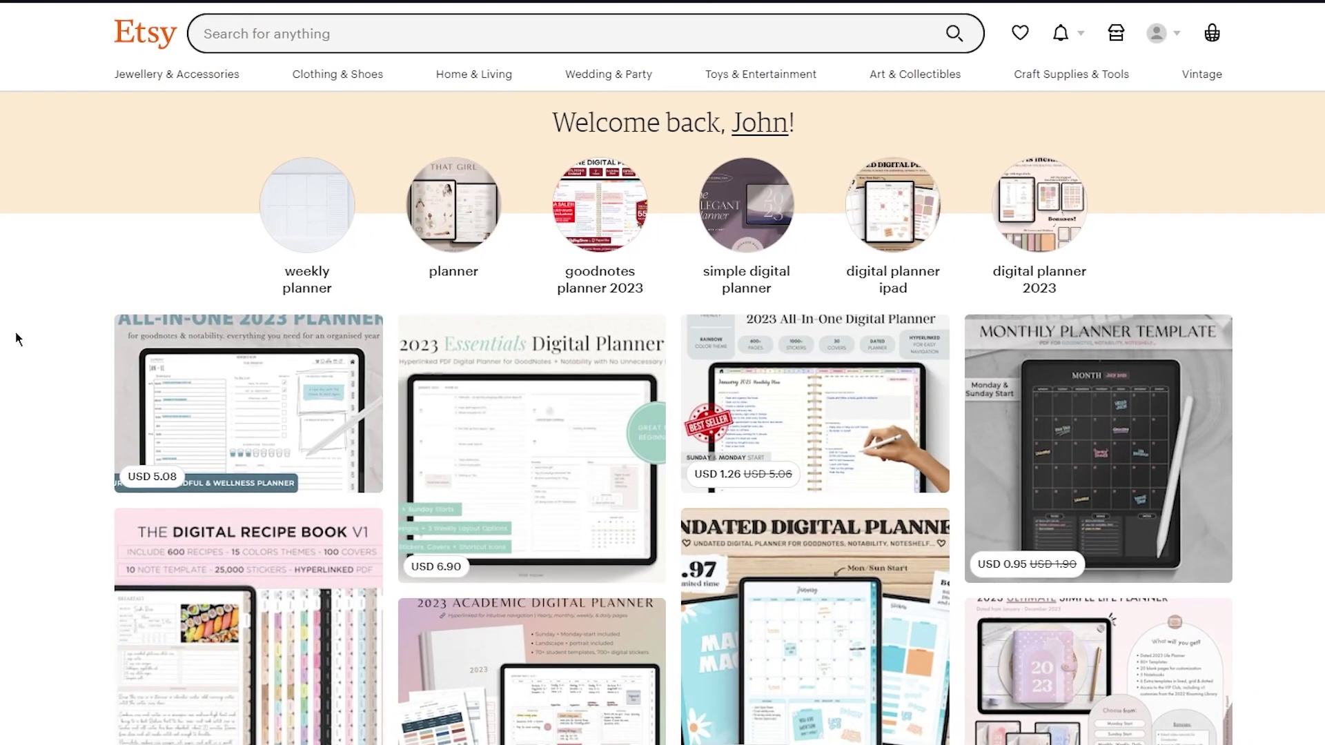
{"action": "scroll", "coordinate": [802, 453], "scroll_direction": "down", "scroll_amount": 10}
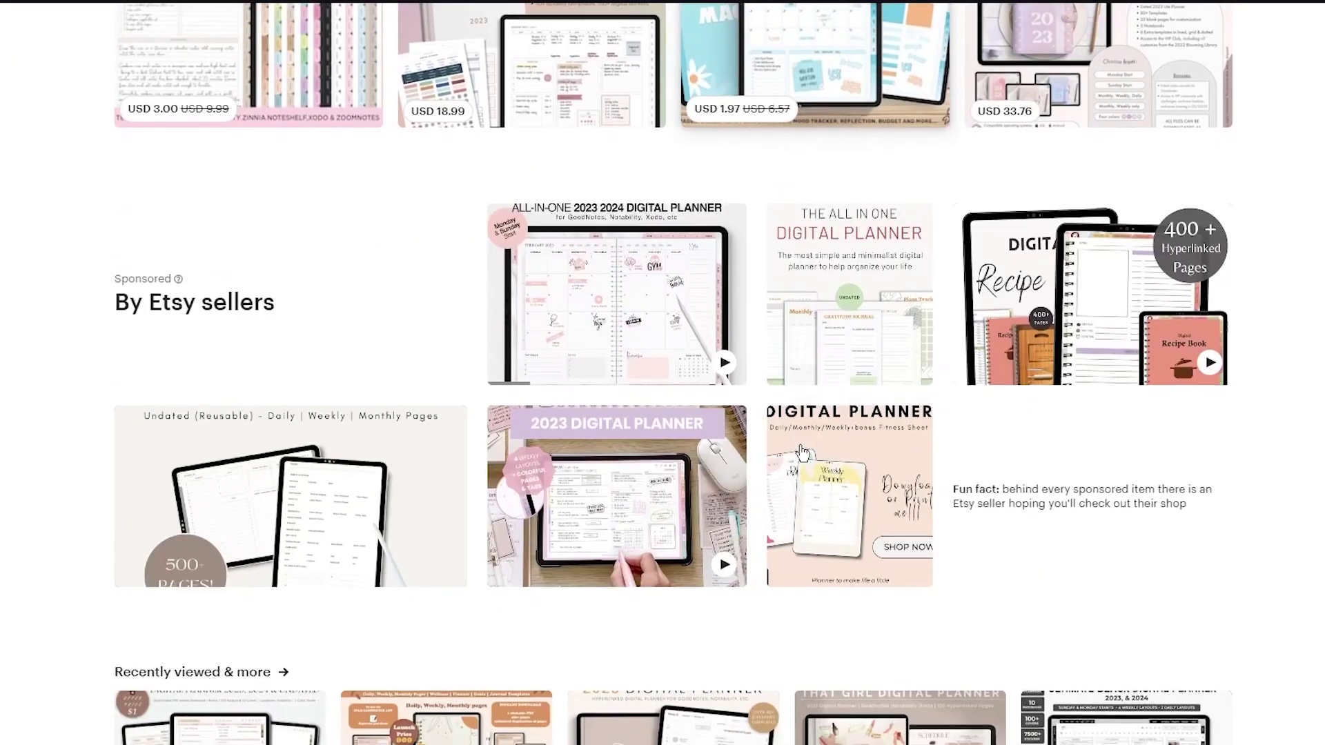
{"action": "scroll", "coordinate": [798, 452], "scroll_direction": "down", "scroll_amount": 2}
{"action": "scroll", "coordinate": [799, 453], "scroll_direction": "up", "scroll_amount": 15}
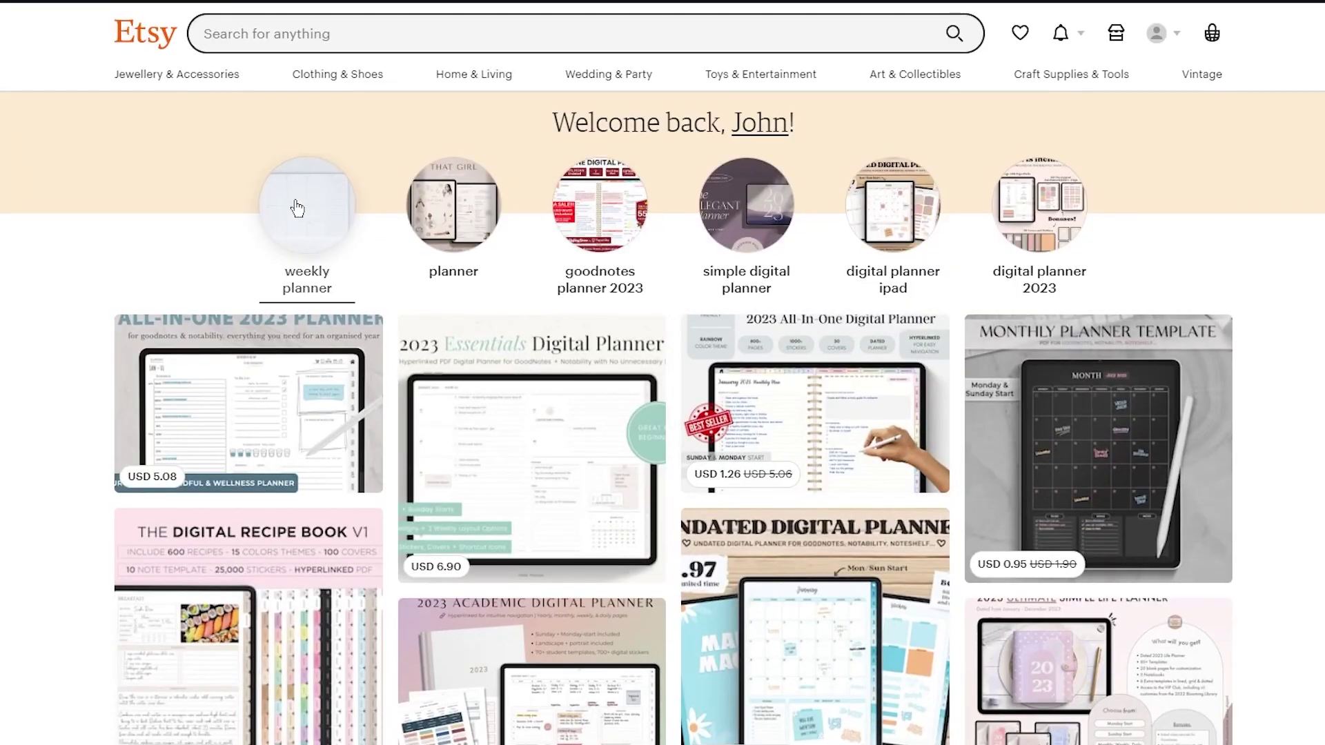
{"action": "left_click", "coordinate": [146, 48]}
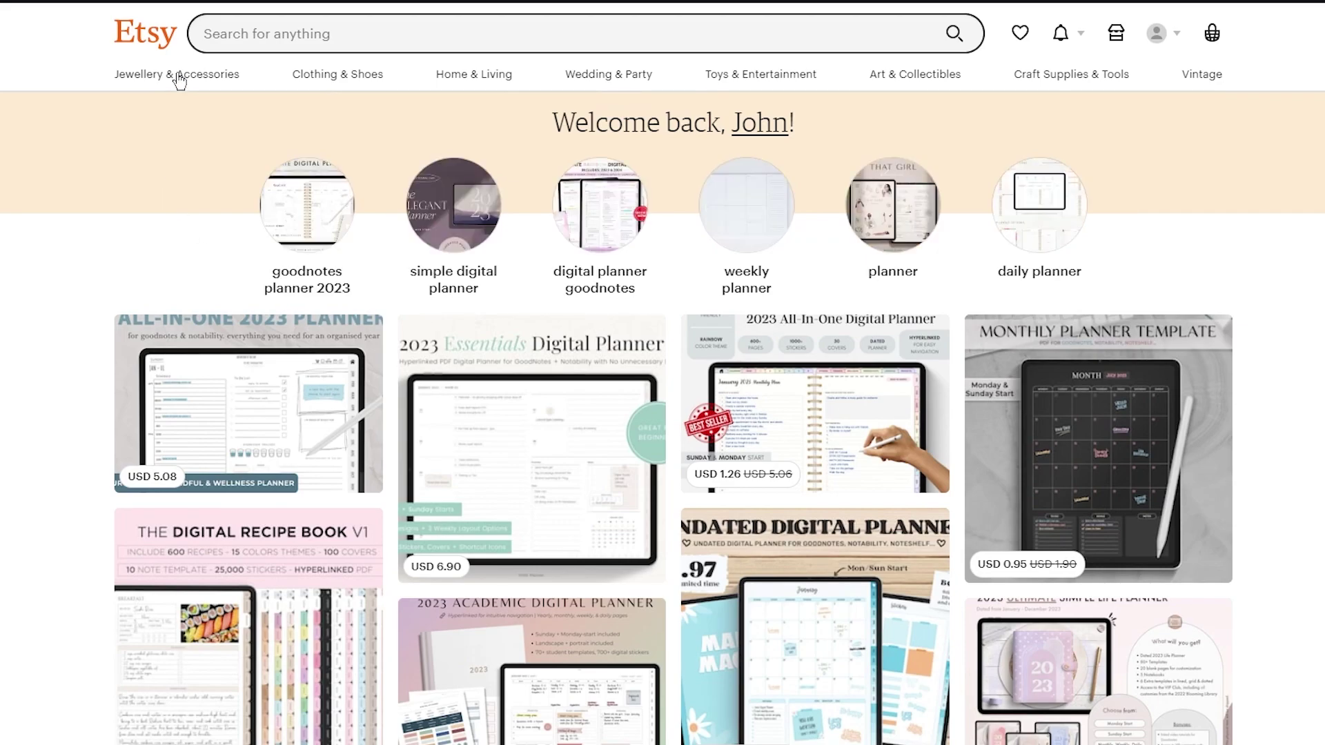
Look over Etsy's product categories, such as Clothing & Shoes and Wedding & Party, and the recommended items on the home page.
{"action": "left_click", "coordinate": [336, 82]}
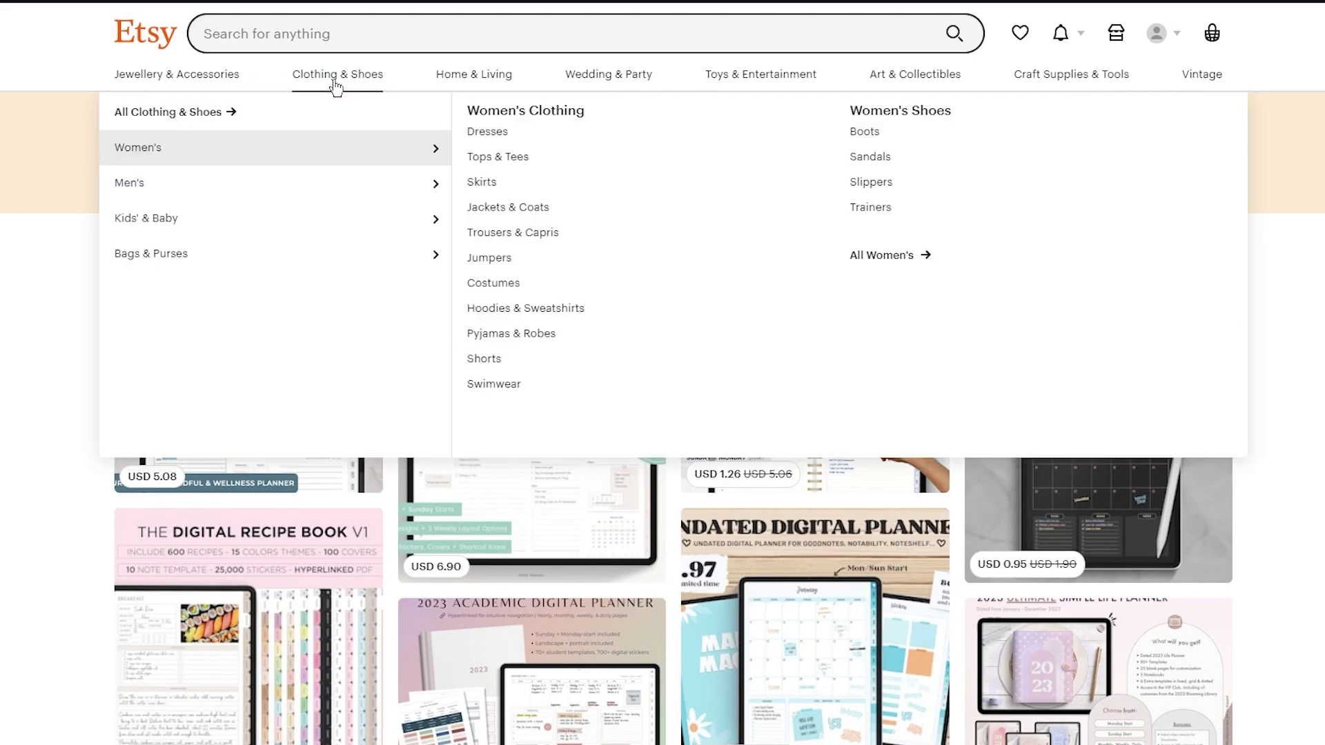
{"action": "mouse_move", "coordinate": [587, 83]}
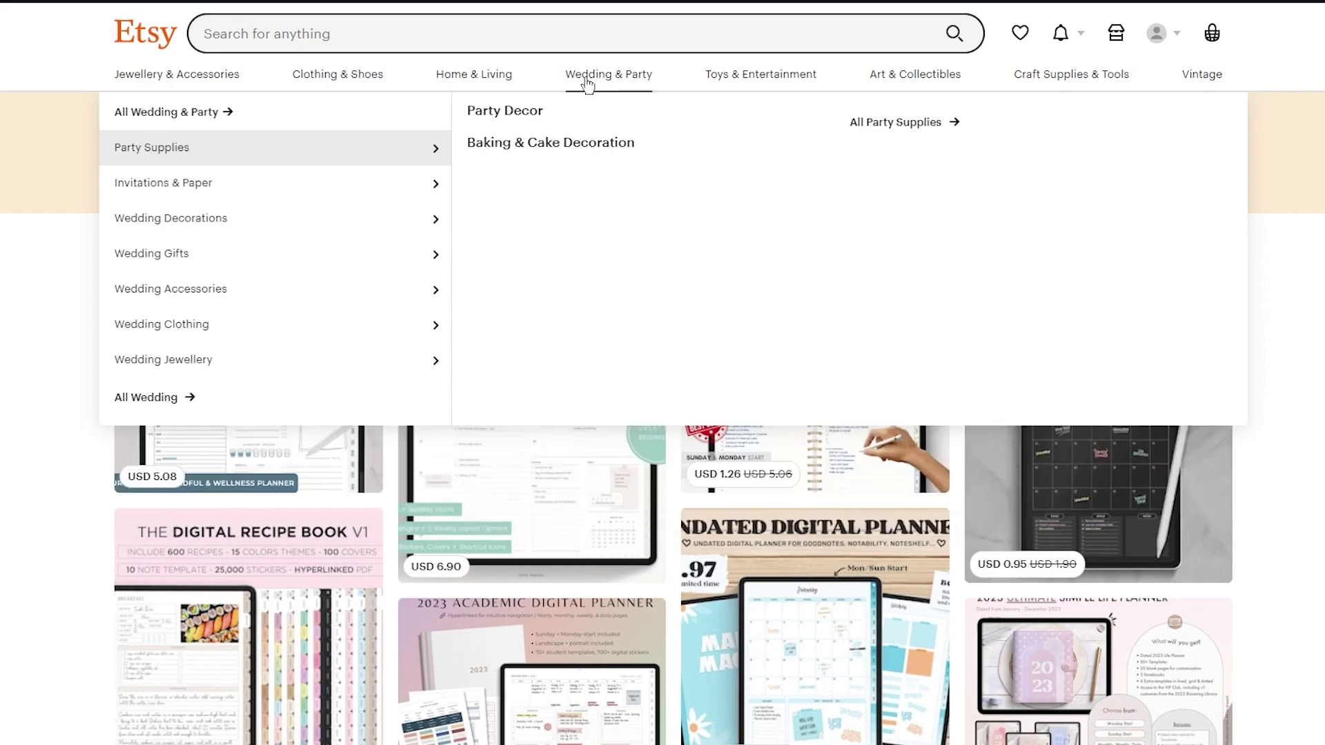
{"action": "mouse_move", "coordinate": [763, 78]}
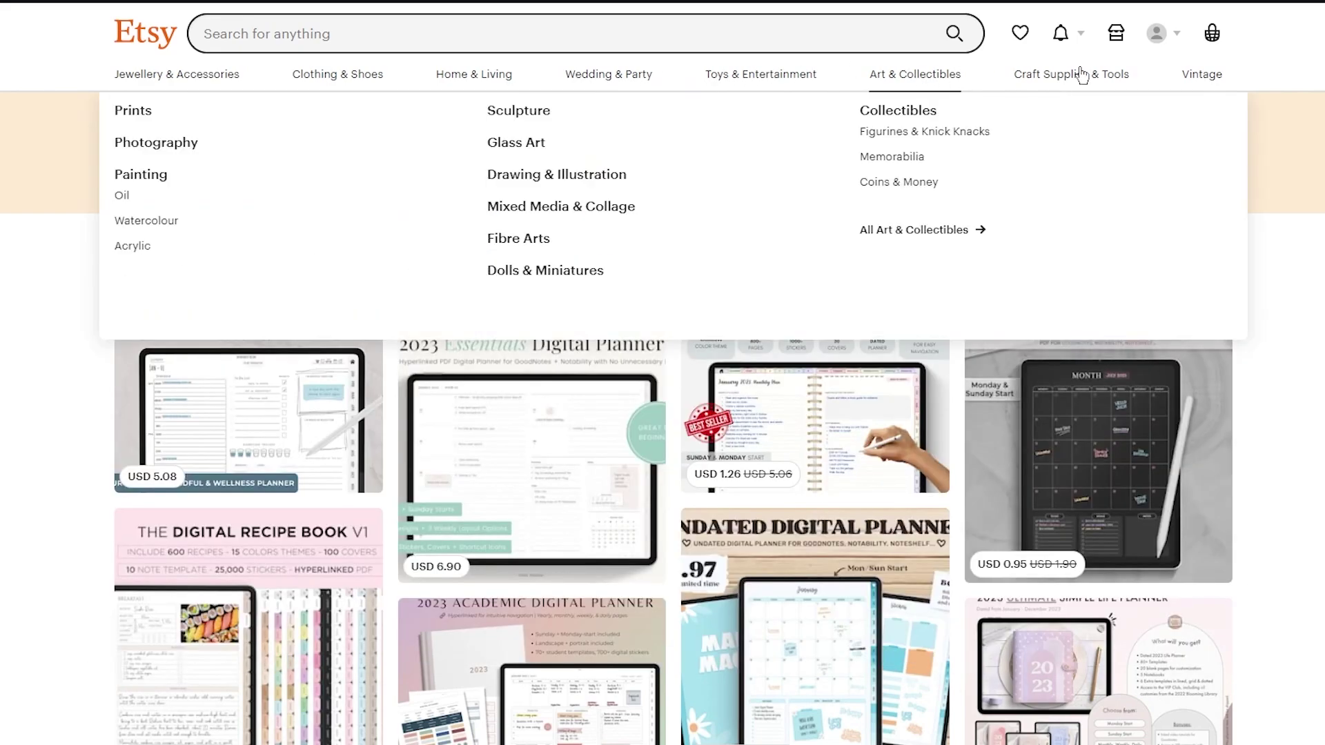
{"action": "mouse_move", "coordinate": [1107, 74]}
{"action": "scroll", "coordinate": [662, 414], "scroll_direction": "down", "scroll_amount": 20}
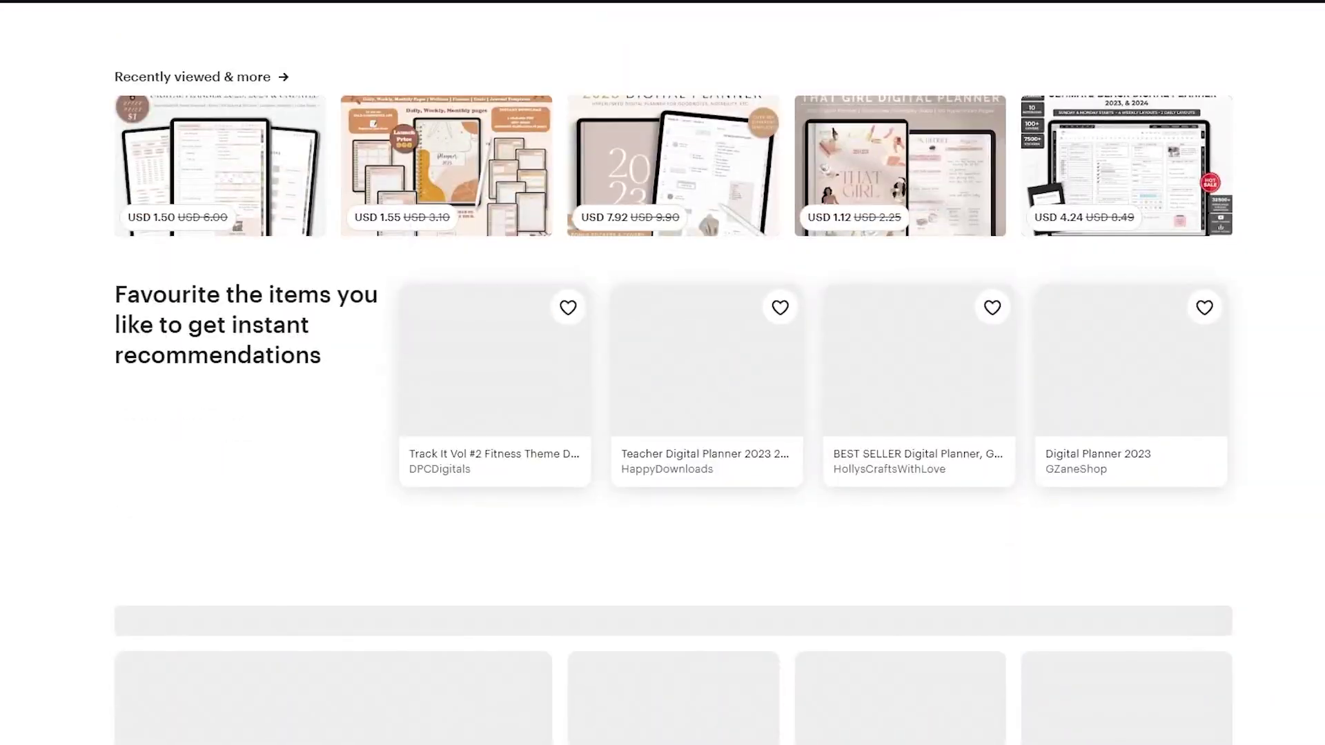
{"action": "scroll", "coordinate": [662, 372], "scroll_direction": "up", "scroll_amount": 20}
{"action": "scroll", "coordinate": [662, 372], "scroll_direction": "down", "scroll_amount": 20}
{"action": "scroll", "coordinate": [662, 373], "scroll_direction": "up", "scroll_amount": 8}
{"action": "scroll", "coordinate": [663, 373], "scroll_direction": "up", "scroll_amount": 15}
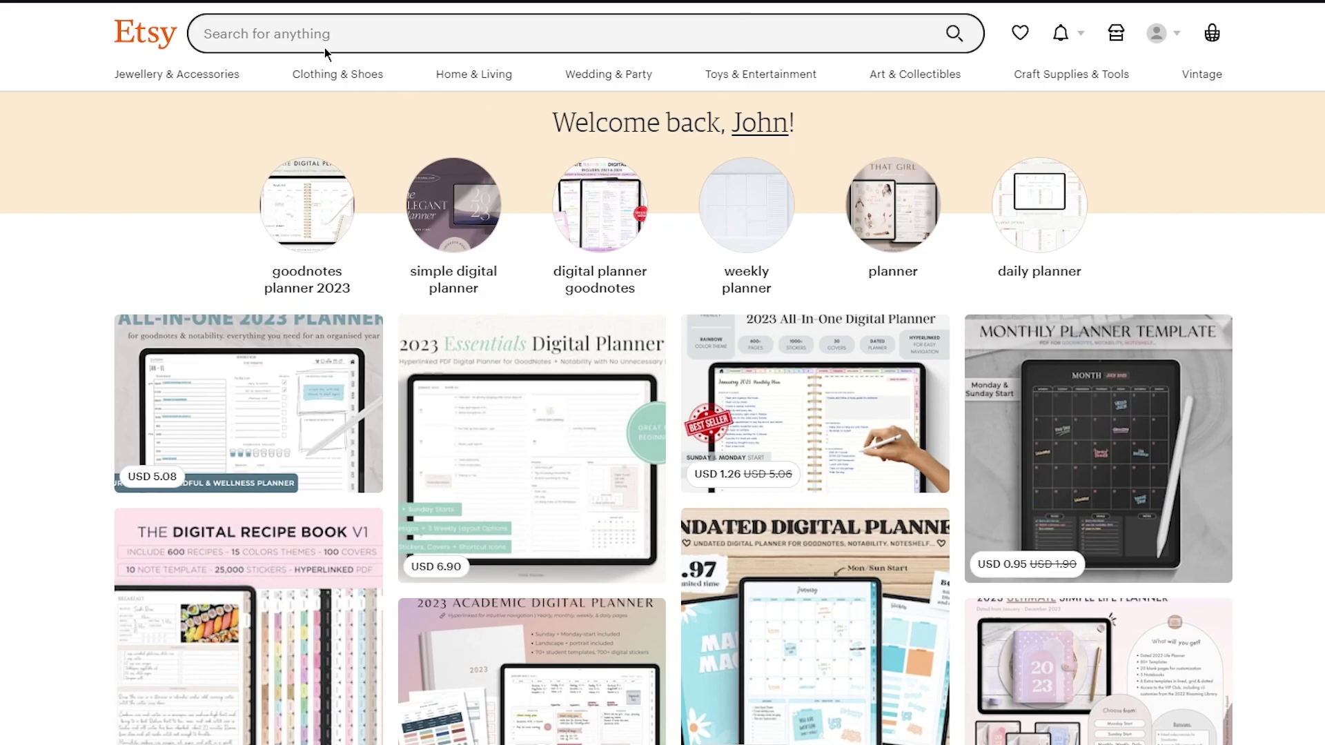
{"action": "scroll", "coordinate": [297, 39], "scroll_direction": "down", "scroll_amount": 2}
{"action": "scroll", "coordinate": [297, 39], "scroll_direction": "up", "scroll_amount": 2}
Search Etsy for "digital prints".
{"action": "left_click", "coordinate": [297, 38]}
{"action": "type", "text": "digital"}
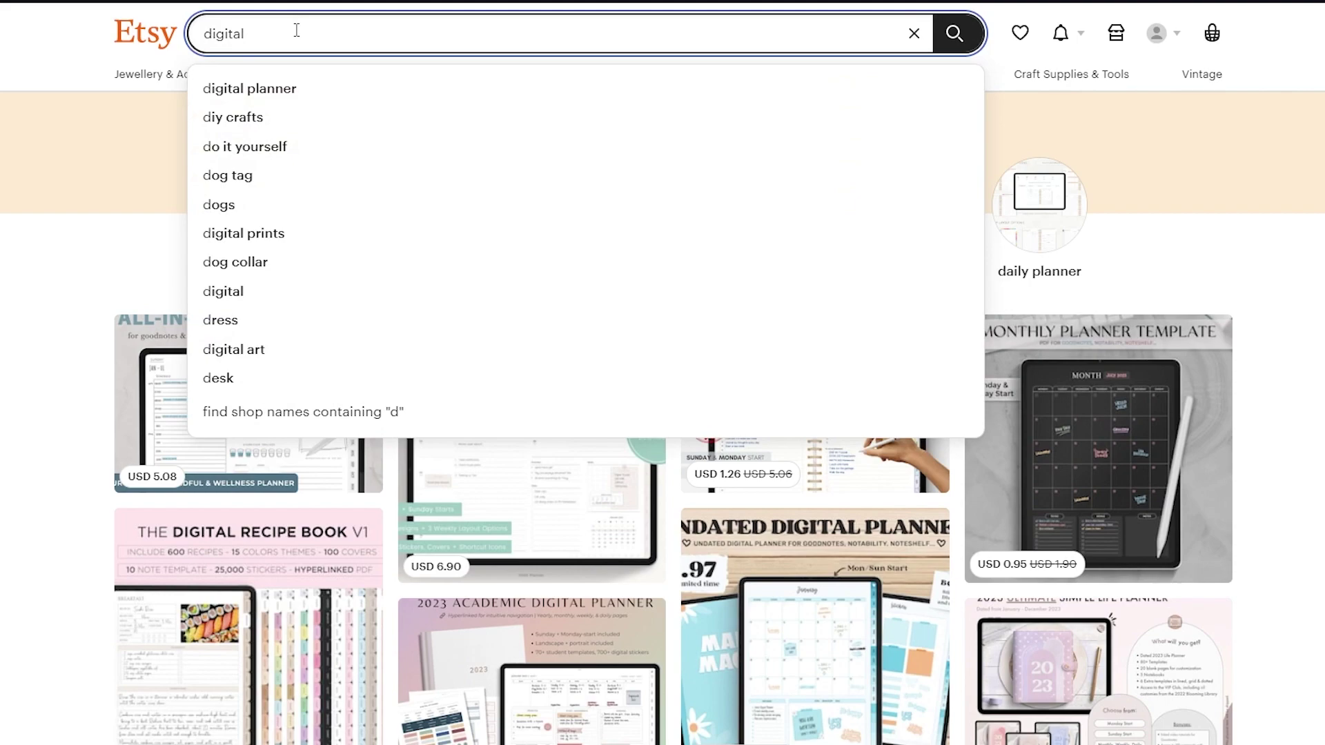
{"action": "key", "text": "Down"}
{"action": "double_click", "coordinate": [252, 38]}
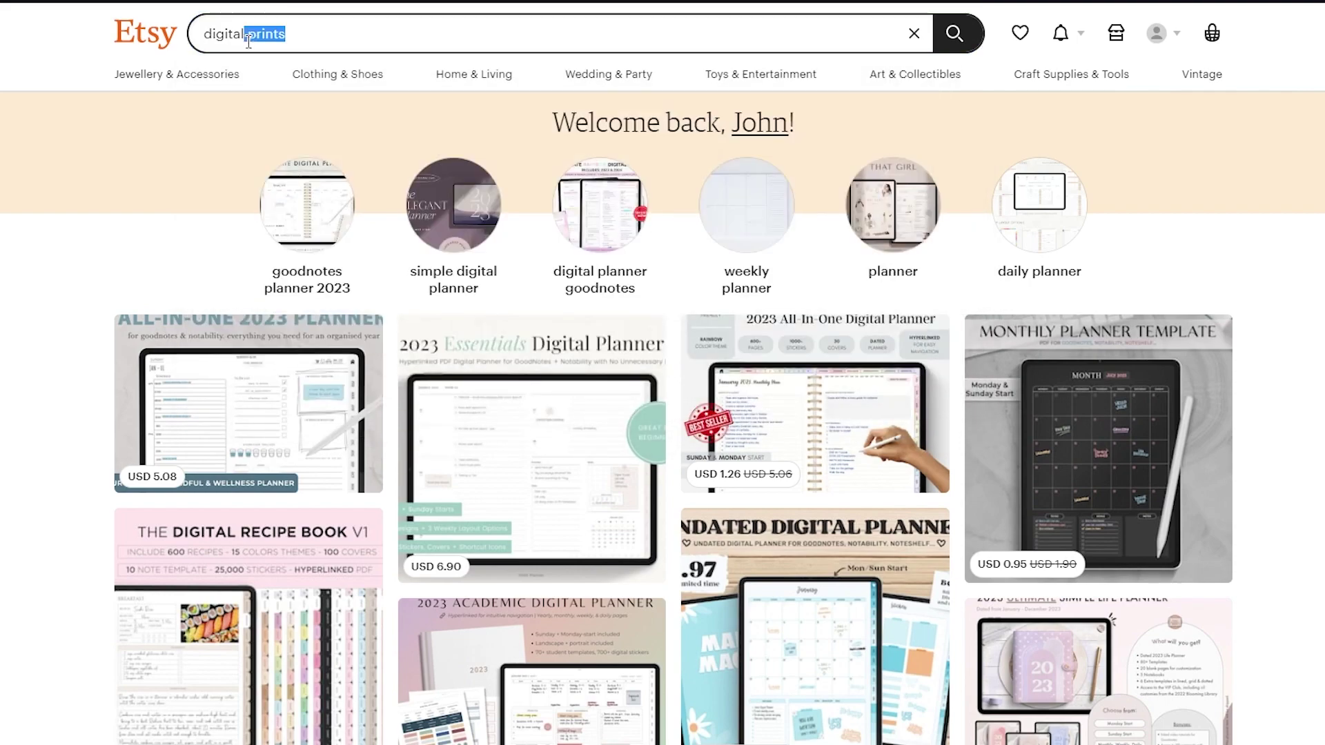
{"action": "key", "text": "Return"}
Search Etsy for "digital planner".
{"action": "left_click", "coordinate": [291, 33]}
{"action": "key", "text": "BackSpace"}
{"action": "key", "text": "BackSpace"}
{"action": "key", "text": "BackSpace"}
{"action": "key", "text": "BackSpace"}
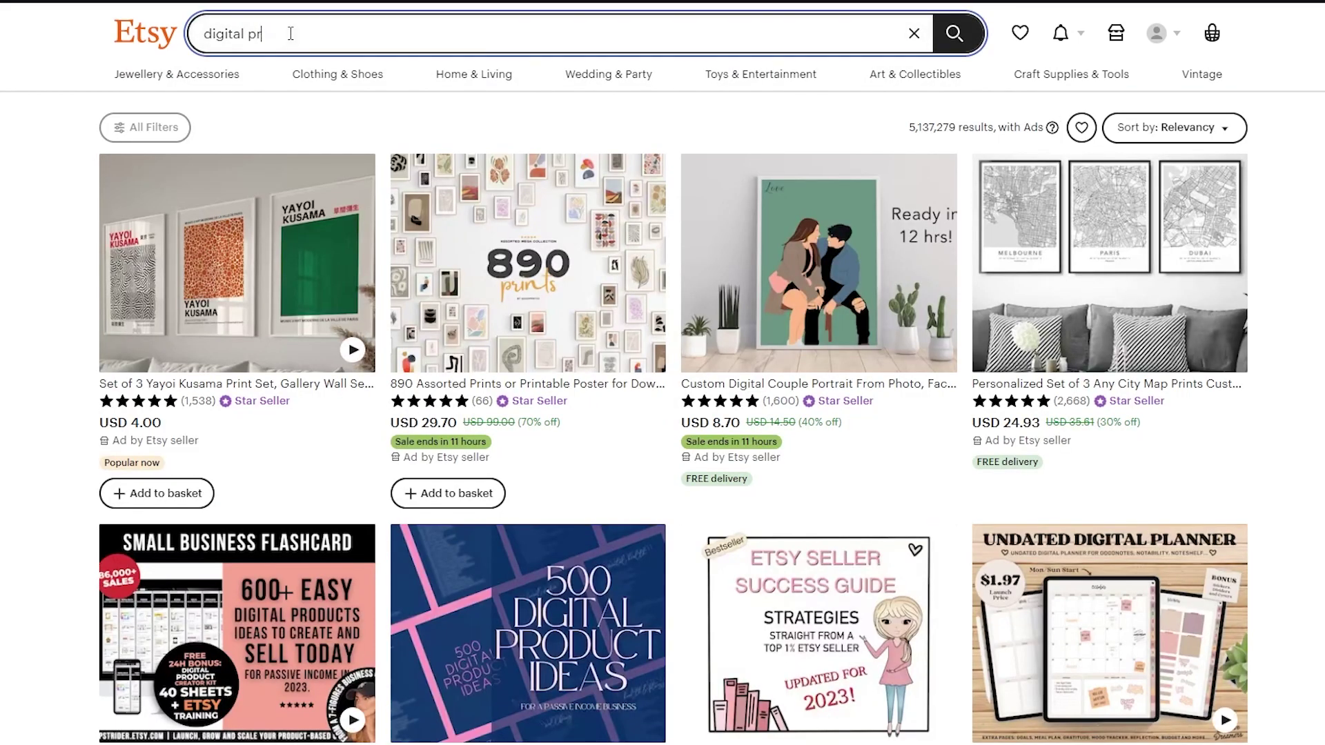
{"action": "key", "text": "BackSpace"}
{"action": "type", "text": "lanner"}
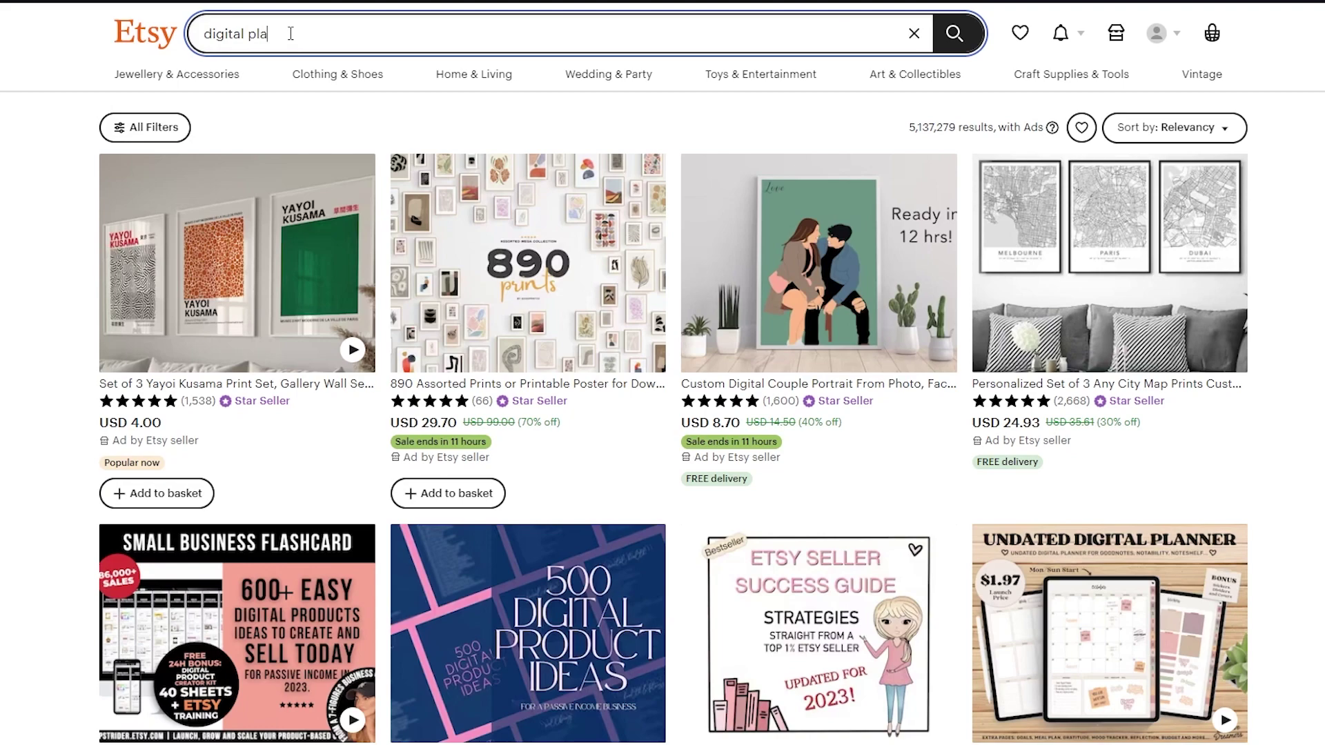
{"action": "key", "text": "Return"}
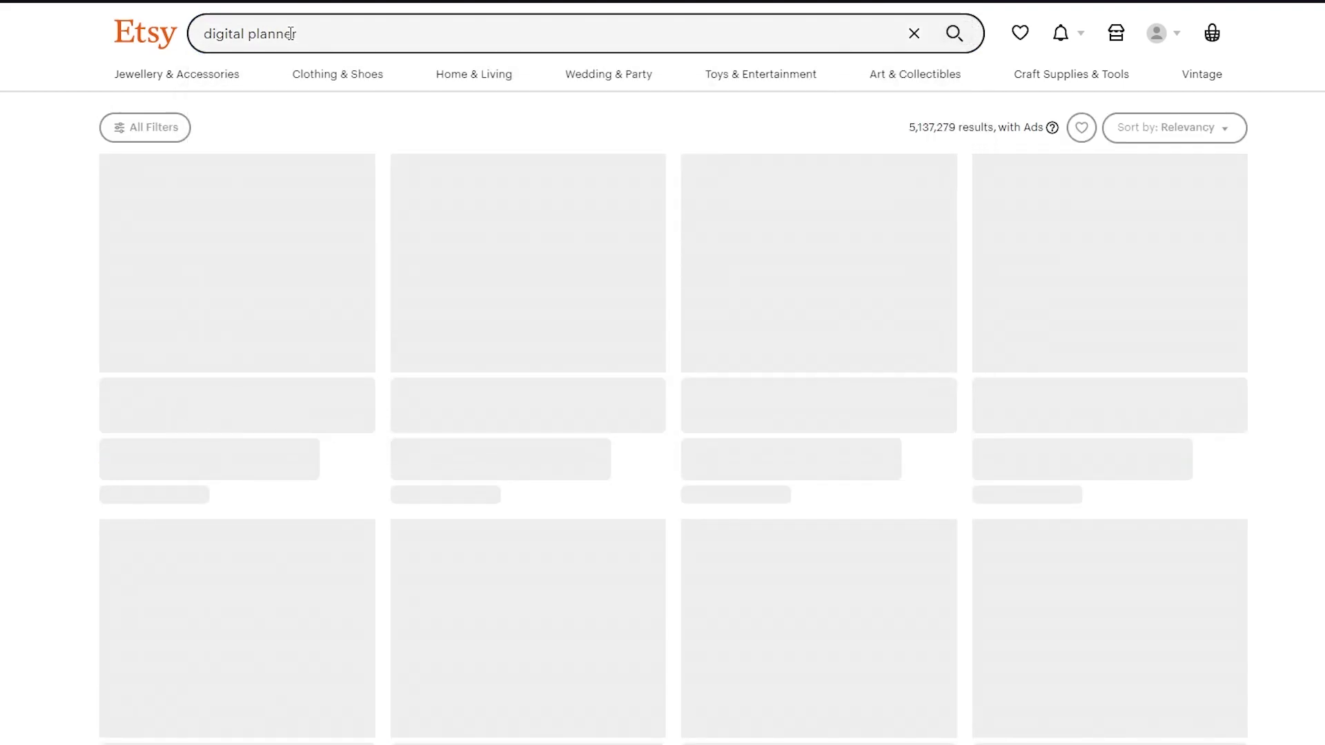
Examine the digital planner listings for their cover styles, prices, discounts, ratings and review counts.
{"action": "scroll", "coordinate": [36, 320], "scroll_direction": "down", "scroll_amount": 3}
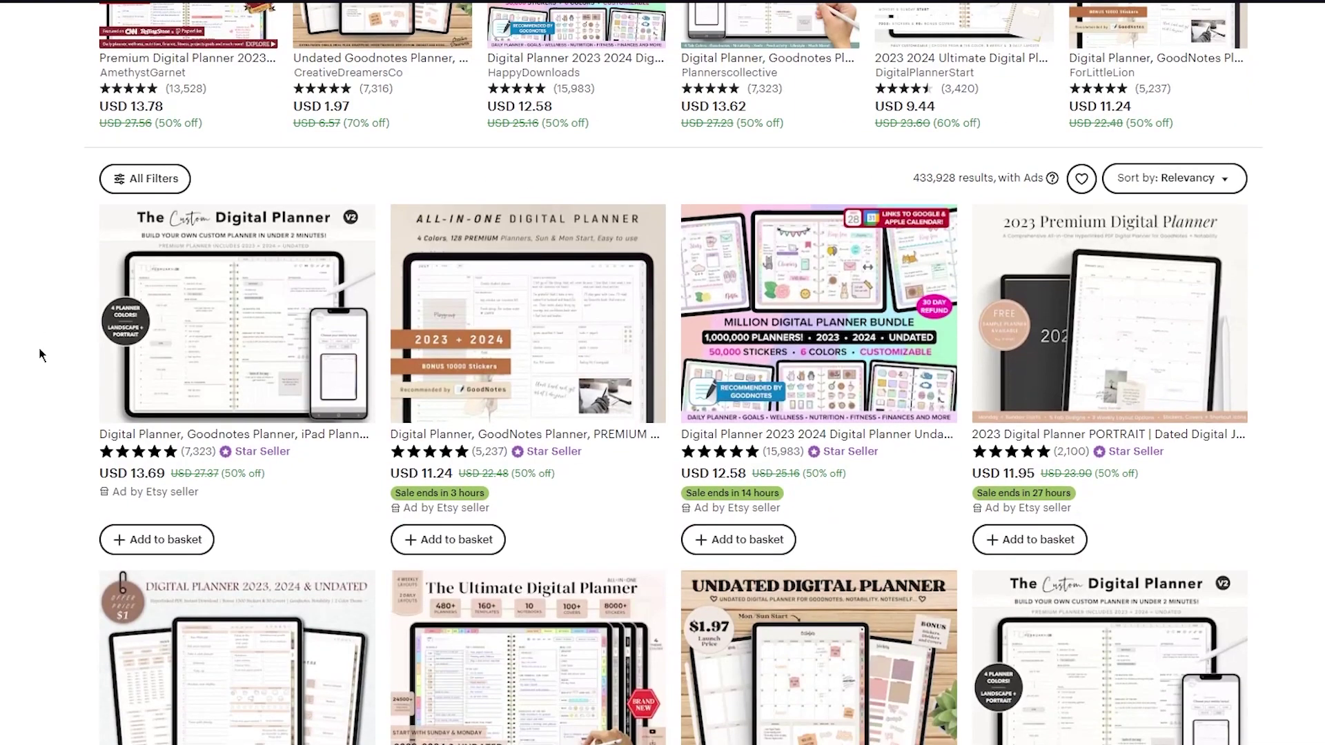
{"action": "scroll", "coordinate": [38, 347], "scroll_direction": "down", "scroll_amount": 2}
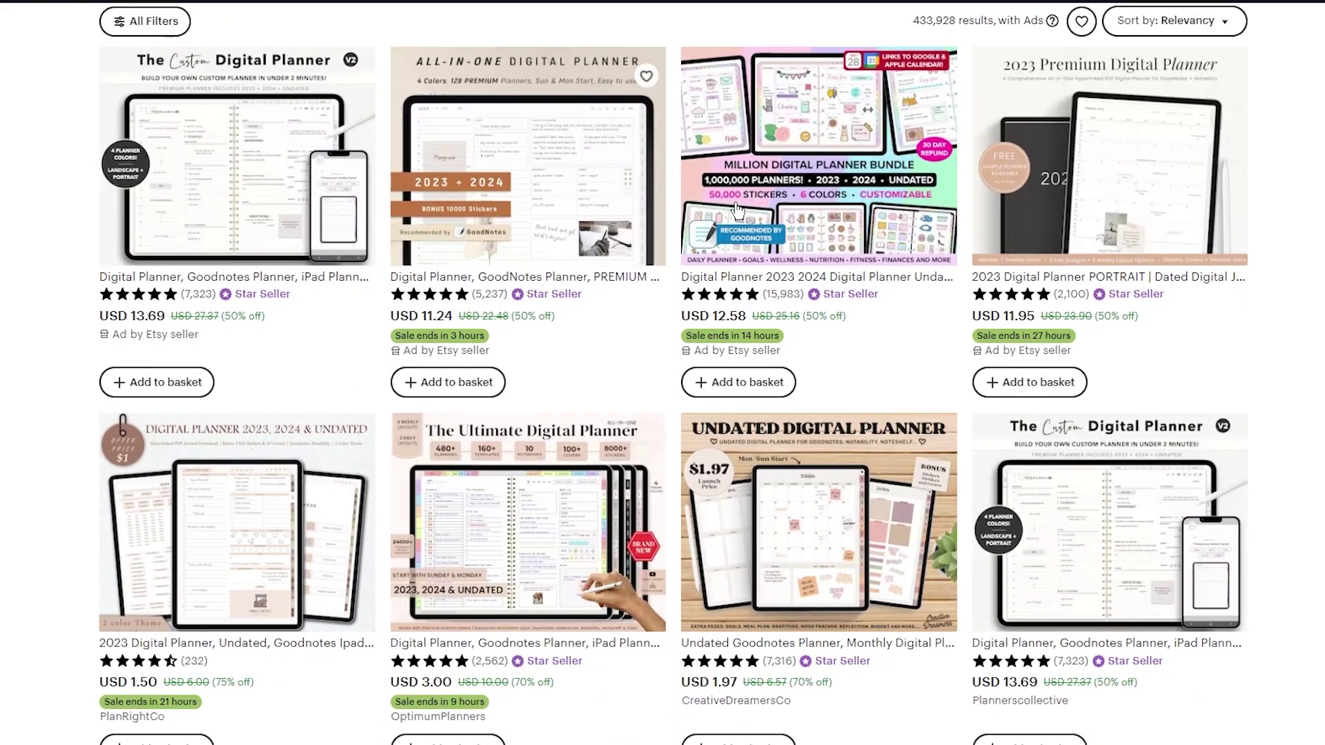
{"action": "scroll", "coordinate": [1074, 721], "scroll_direction": "down", "scroll_amount": 8}
{"action": "scroll", "coordinate": [1074, 737], "scroll_direction": "down", "scroll_amount": 5}
{"action": "scroll", "coordinate": [1074, 737], "scroll_direction": "up", "scroll_amount": 15}
{"action": "scroll", "coordinate": [149, 330], "scroll_direction": "up", "scroll_amount": 3}
{"action": "scroll", "coordinate": [149, 330], "scroll_direction": "down", "scroll_amount": 5}
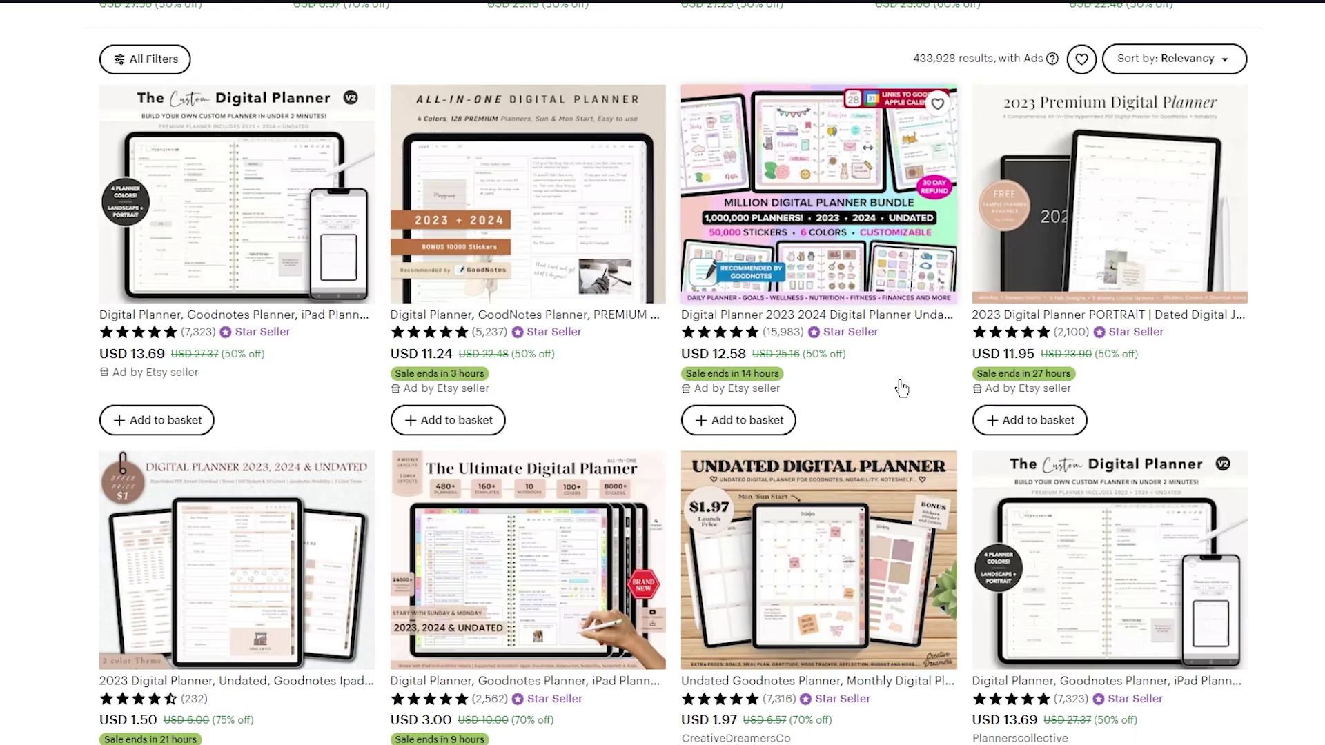
{"action": "scroll", "coordinate": [1028, 422], "scroll_direction": "down", "scroll_amount": 3}
{"action": "scroll", "coordinate": [1028, 422], "scroll_direction": "down", "scroll_amount": 12}
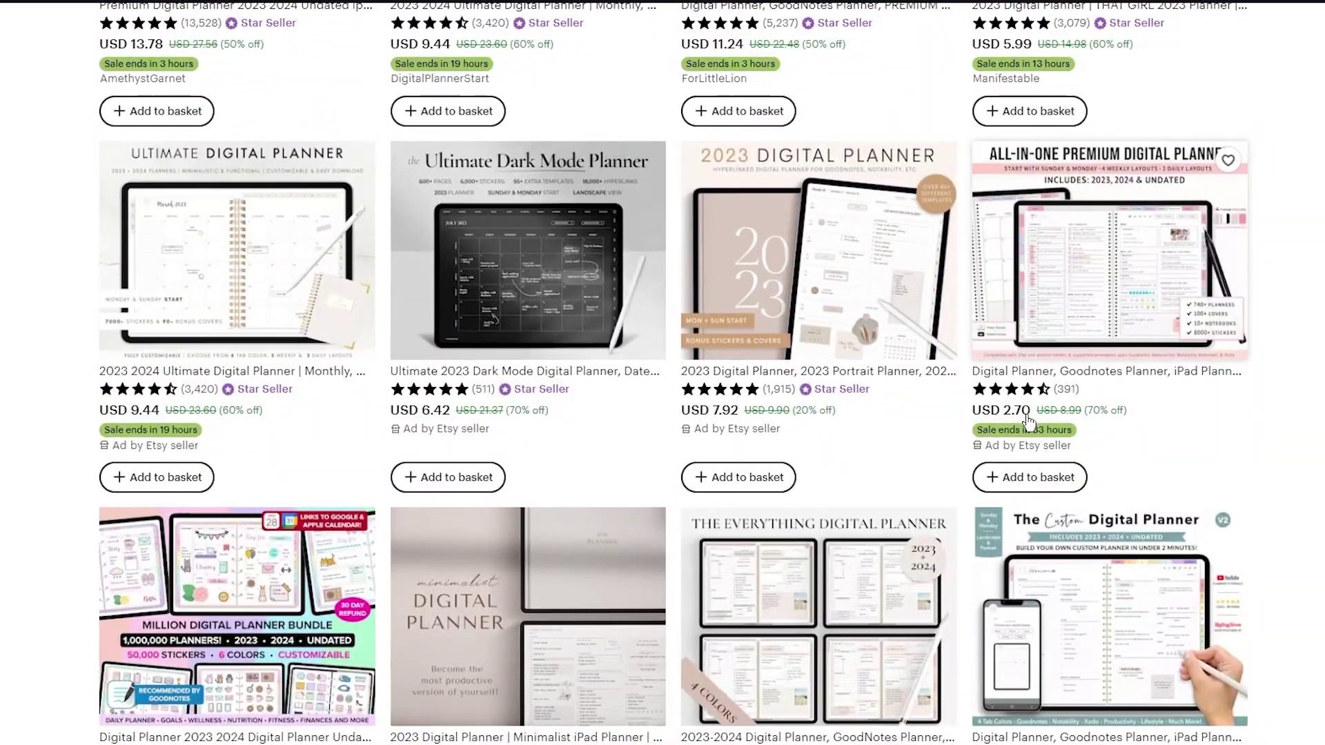
{"action": "scroll", "coordinate": [789, 354], "scroll_direction": "up", "scroll_amount": 6}
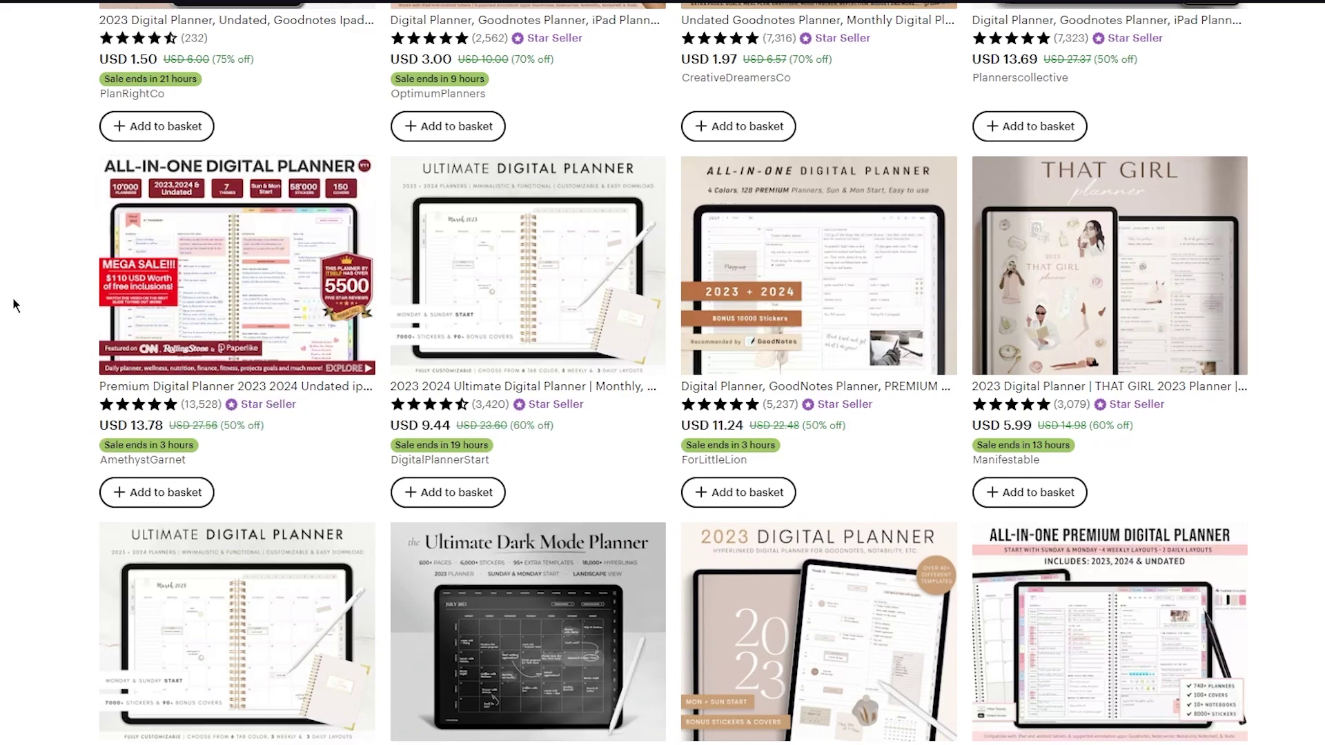
{"action": "scroll", "coordinate": [13, 305], "scroll_direction": "down", "scroll_amount": 20}
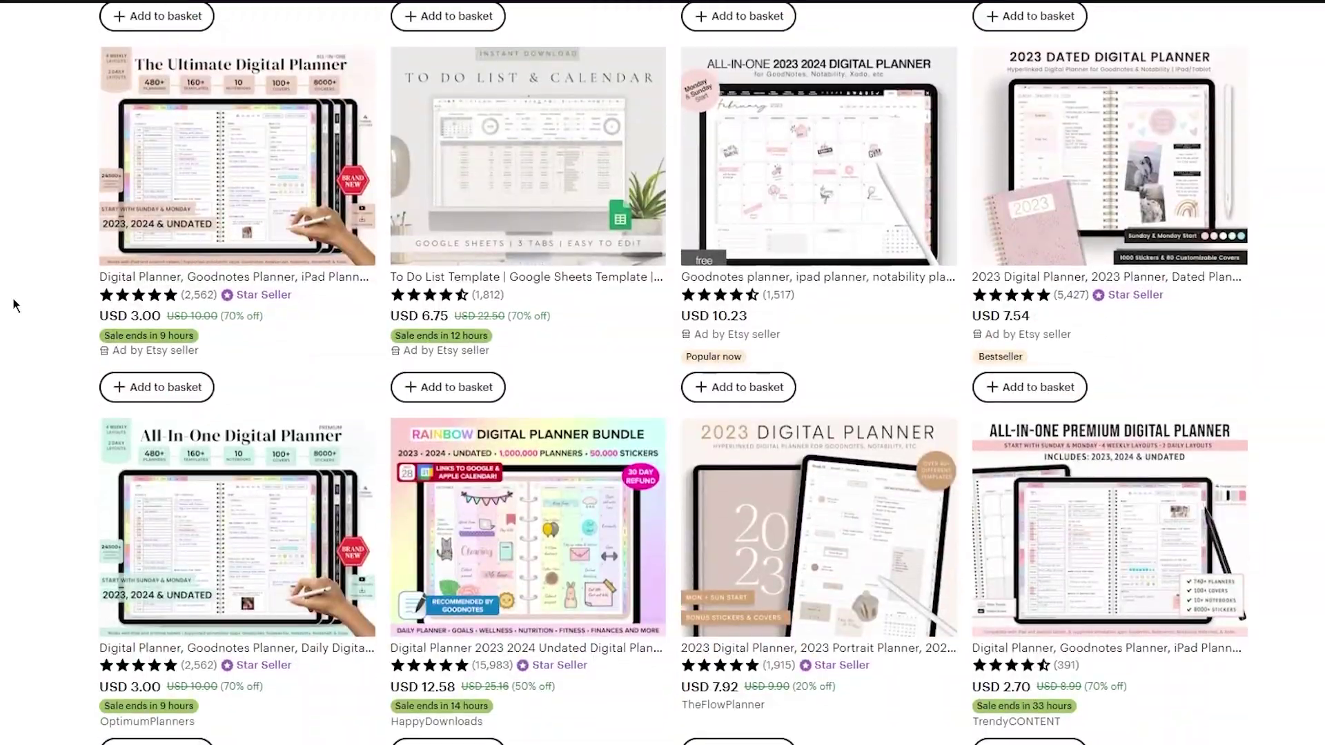
{"action": "scroll", "coordinate": [14, 305], "scroll_direction": "down", "scroll_amount": 5}
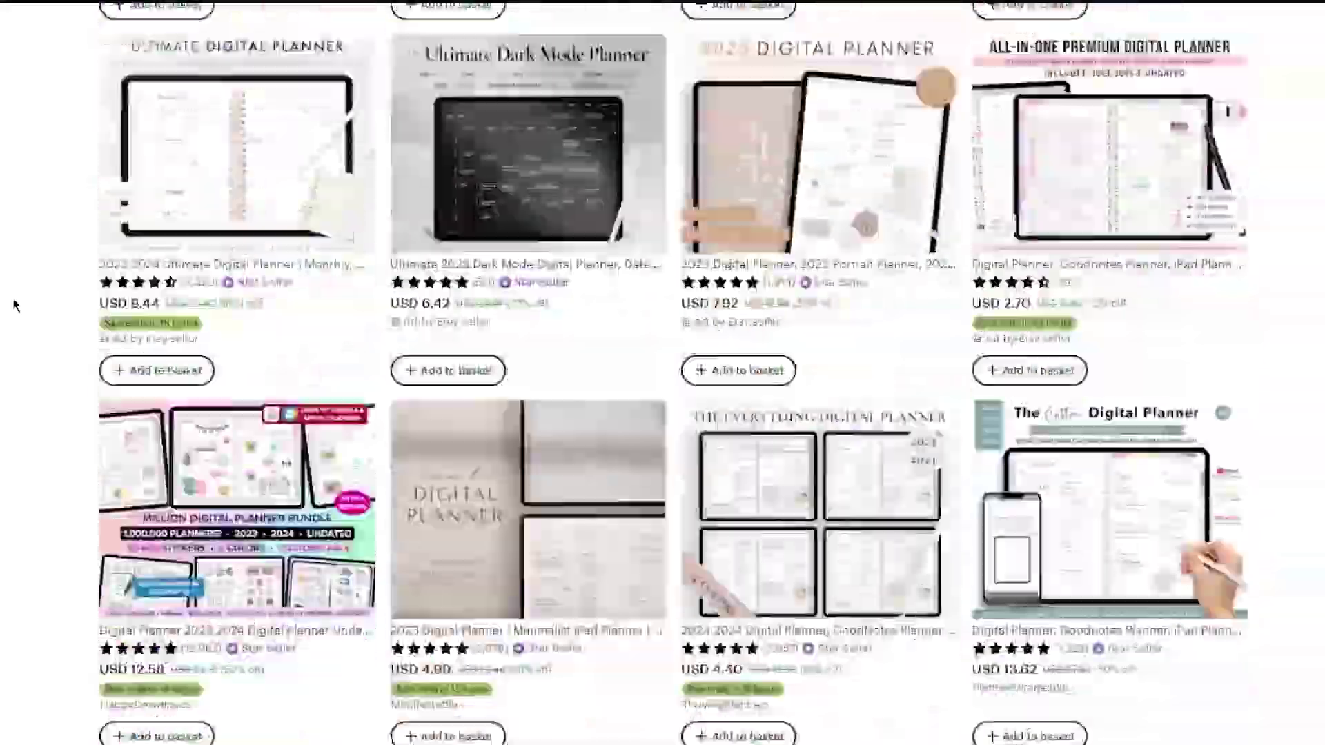
{"action": "scroll", "coordinate": [13, 305], "scroll_direction": "down", "scroll_amount": 10}
{"action": "scroll", "coordinate": [14, 305], "scroll_direction": "up", "scroll_amount": 20}
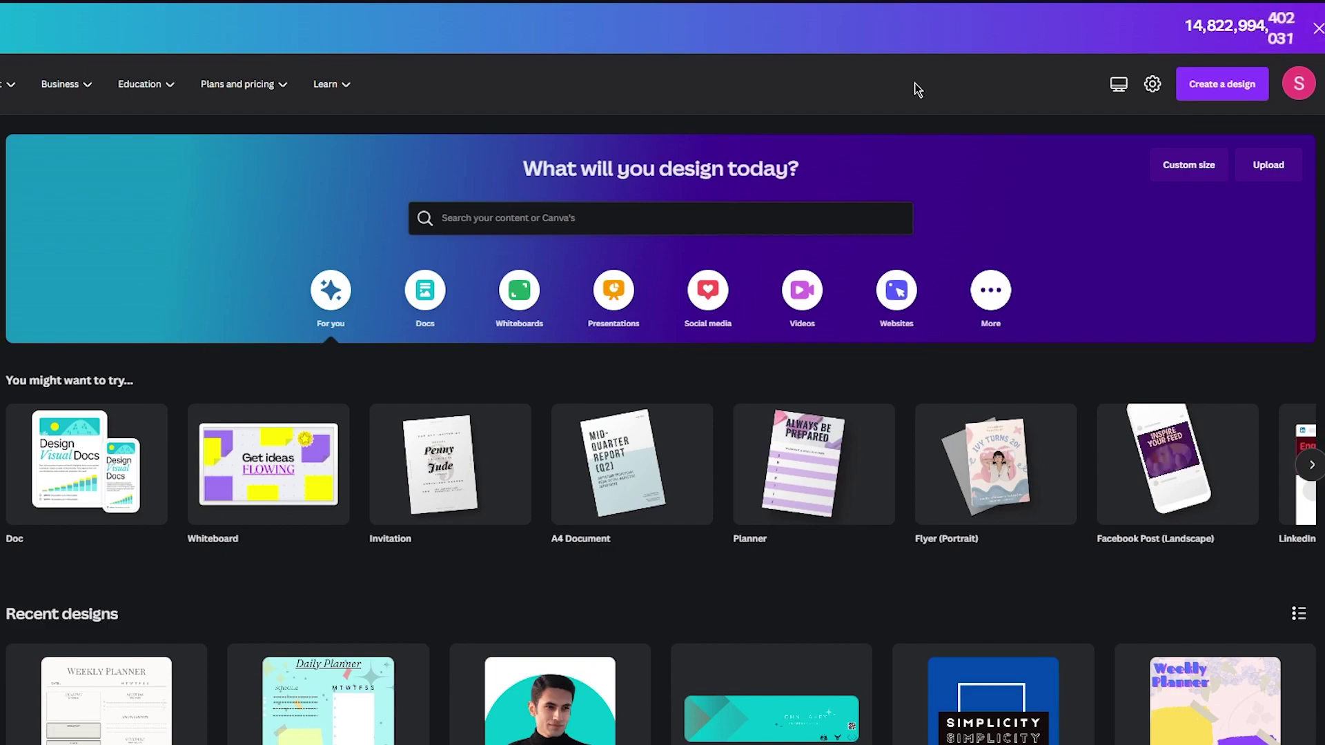
Switch to Canva and search for "planer" to open the planner templates.
{"action": "left_click", "coordinate": [621, 208]}
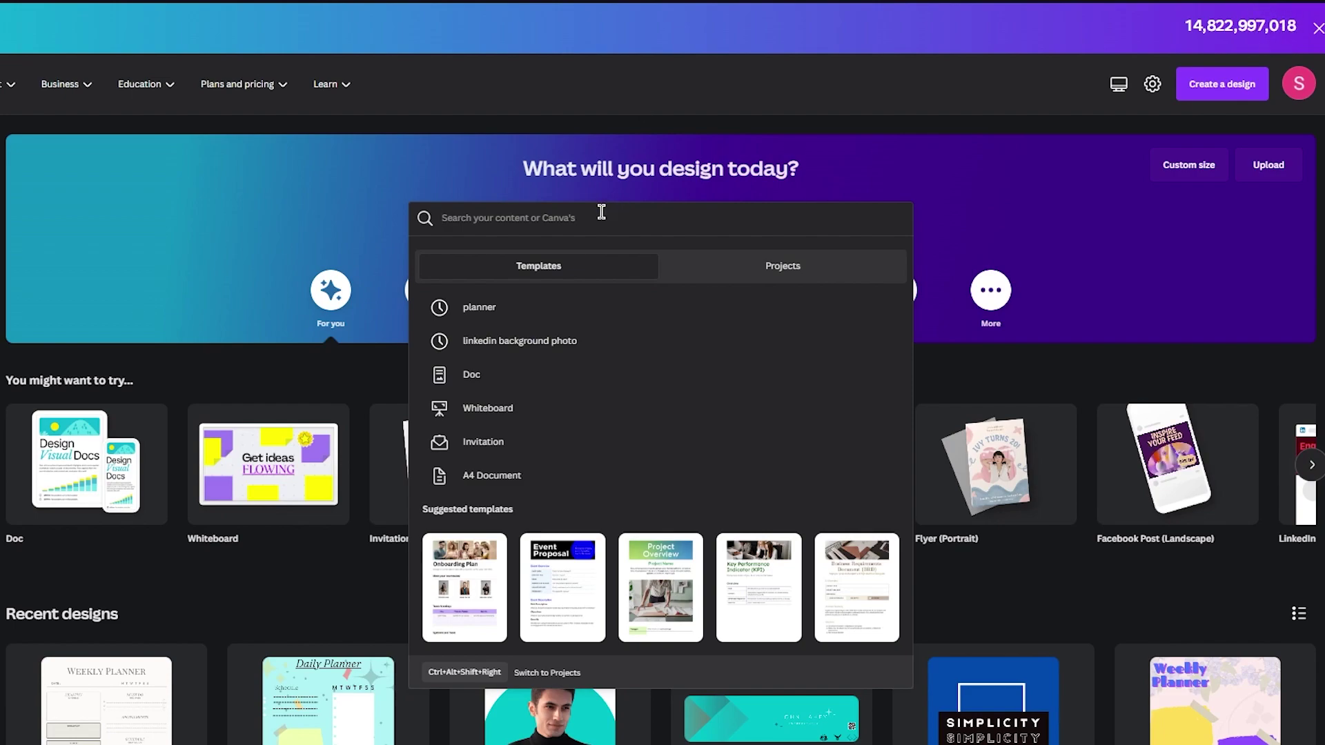
{"action": "type", "text": "planer"}
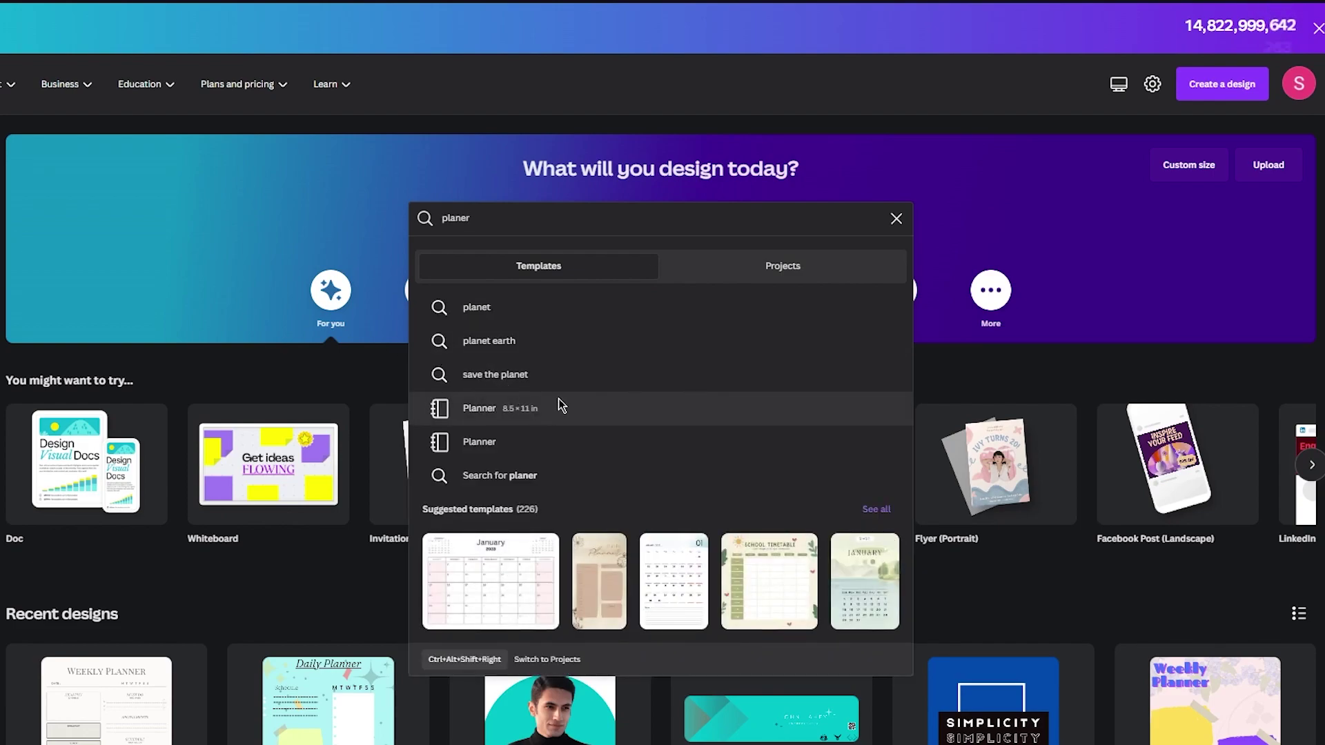
{"action": "key", "text": "Return"}
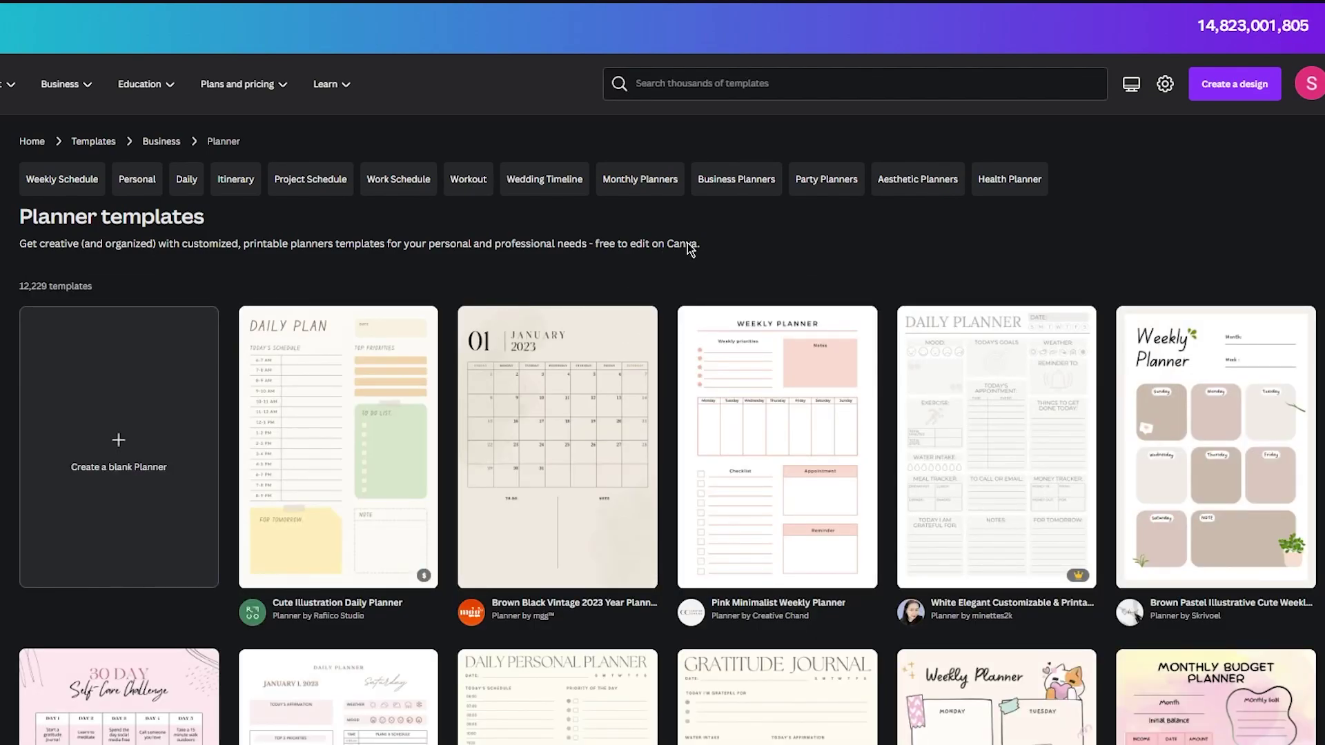
Examine the planner templates for their layouts and free or Pro status, along with the blank planner option and the pricing plans.
{"action": "scroll", "coordinate": [687, 247], "scroll_direction": "down", "scroll_amount": 3}
{"action": "scroll", "coordinate": [688, 249], "scroll_direction": "down", "scroll_amount": 3}
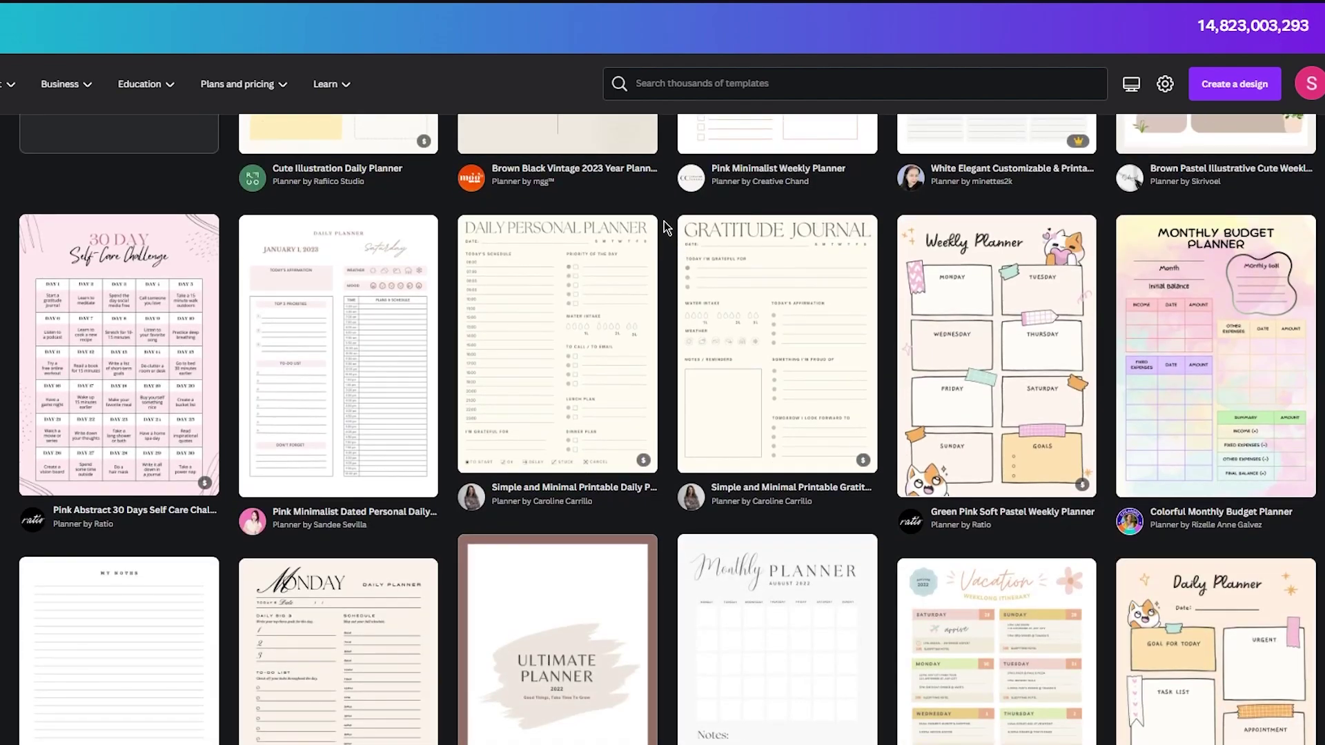
{"action": "scroll", "coordinate": [664, 220], "scroll_direction": "down", "scroll_amount": 10}
{"action": "scroll", "coordinate": [664, 220], "scroll_direction": "up", "scroll_amount": 17}
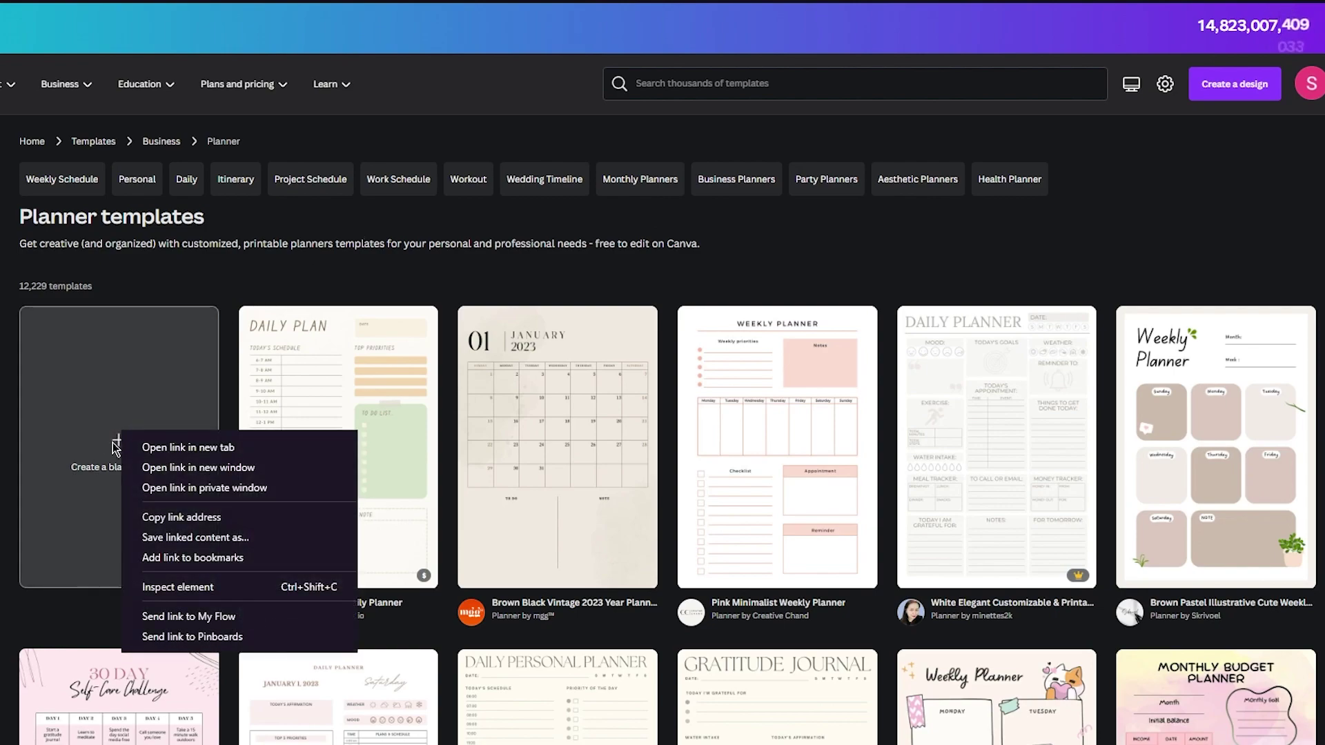
{"action": "left_click", "coordinate": [135, 445]}
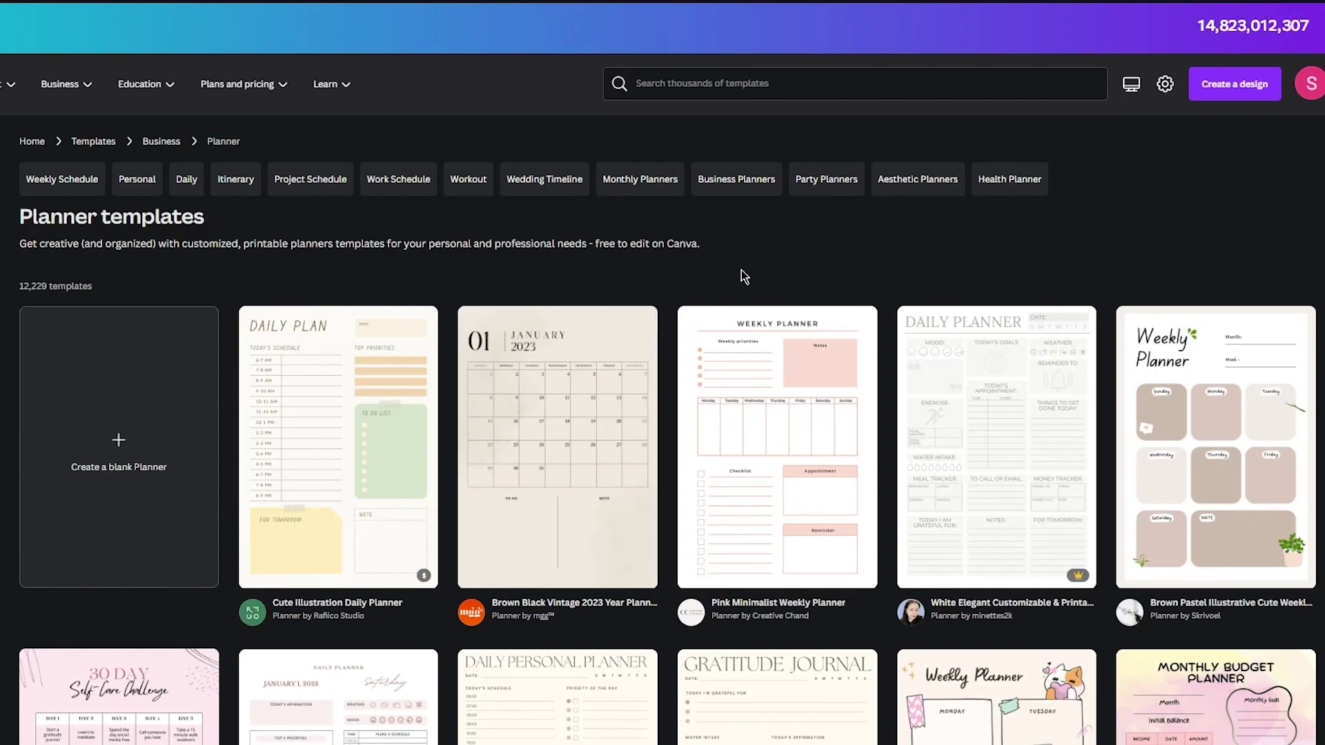
{"action": "scroll", "coordinate": [741, 272], "scroll_direction": "down", "scroll_amount": 10}
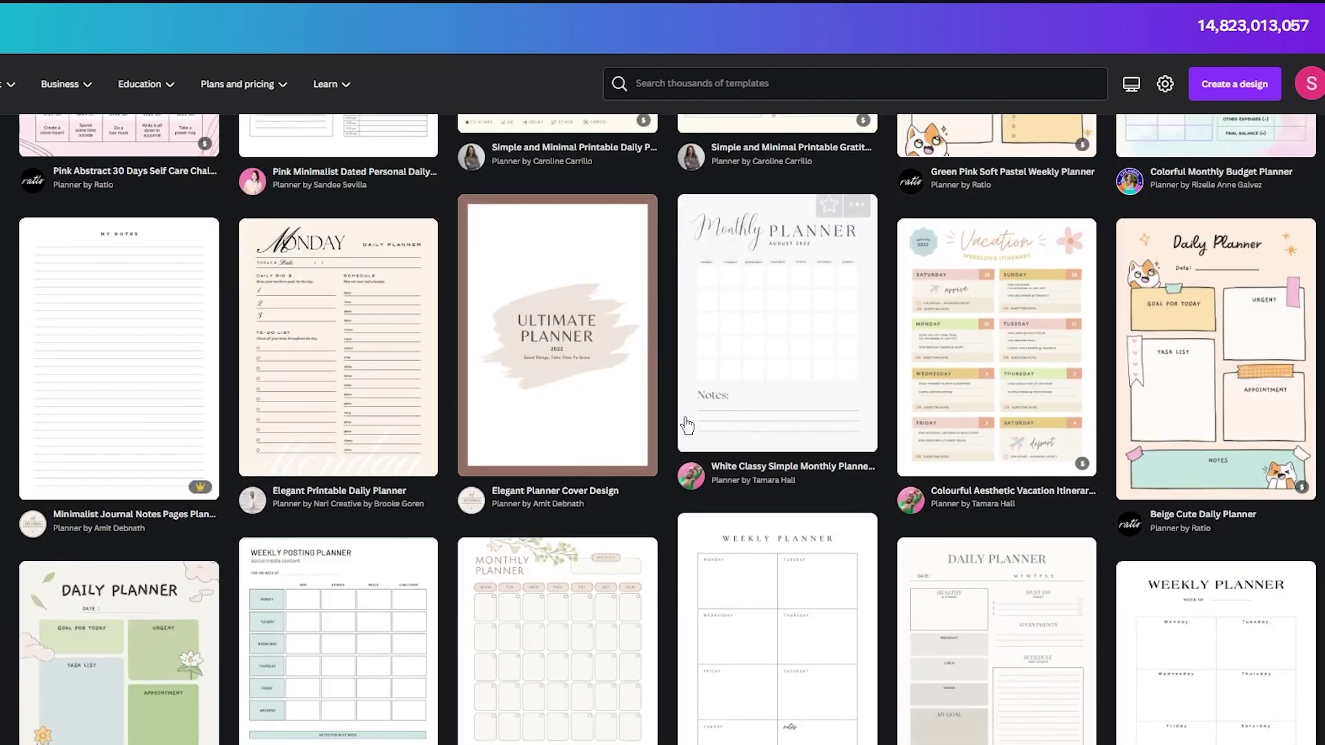
{"action": "scroll", "coordinate": [668, 393], "scroll_direction": "up", "scroll_amount": 10}
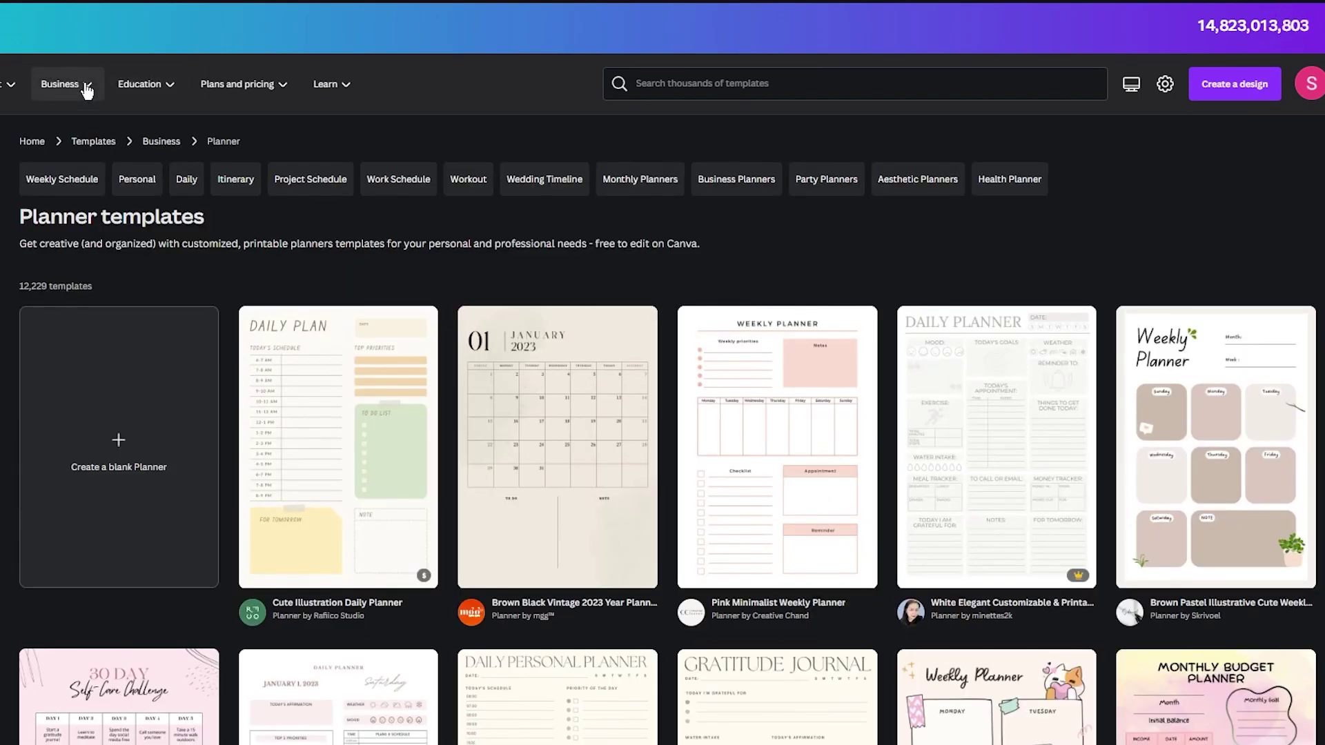
{"action": "mouse_move", "coordinate": [241, 83]}
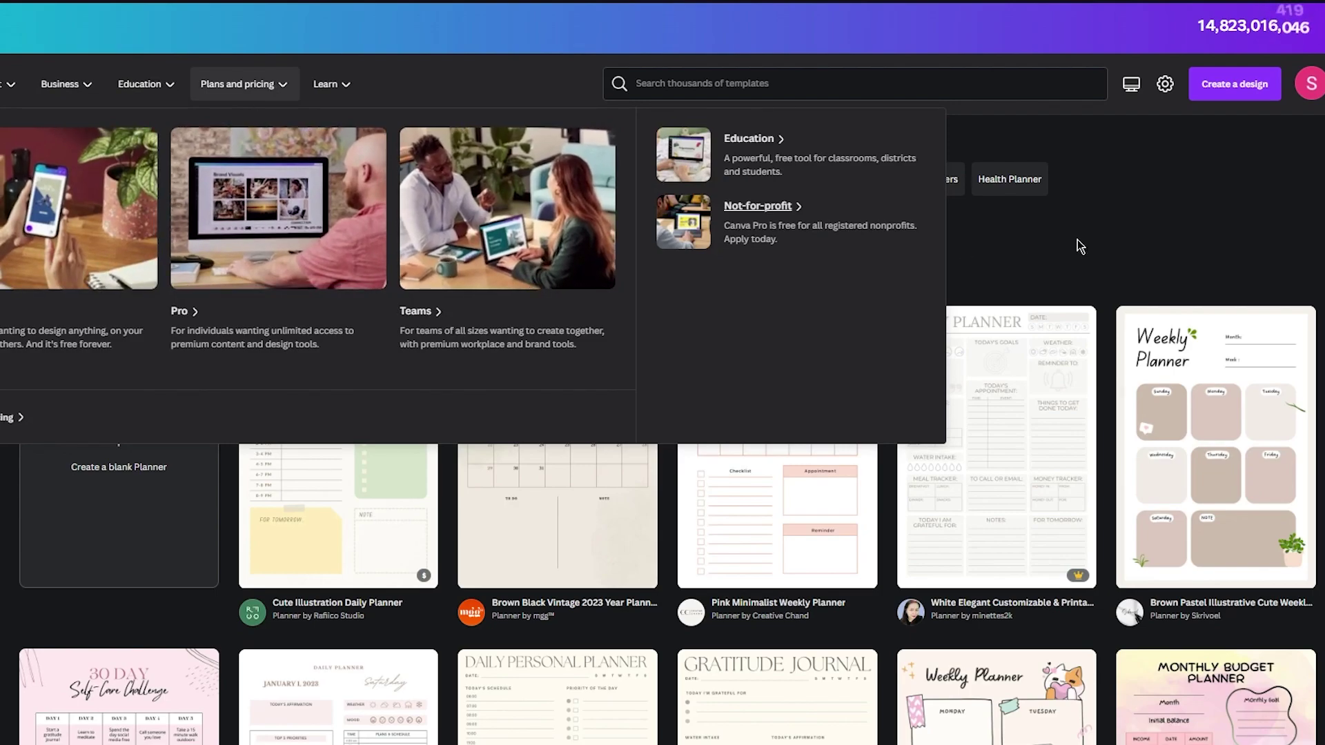
{"action": "scroll", "coordinate": [793, 268], "scroll_direction": "down", "scroll_amount": 4}
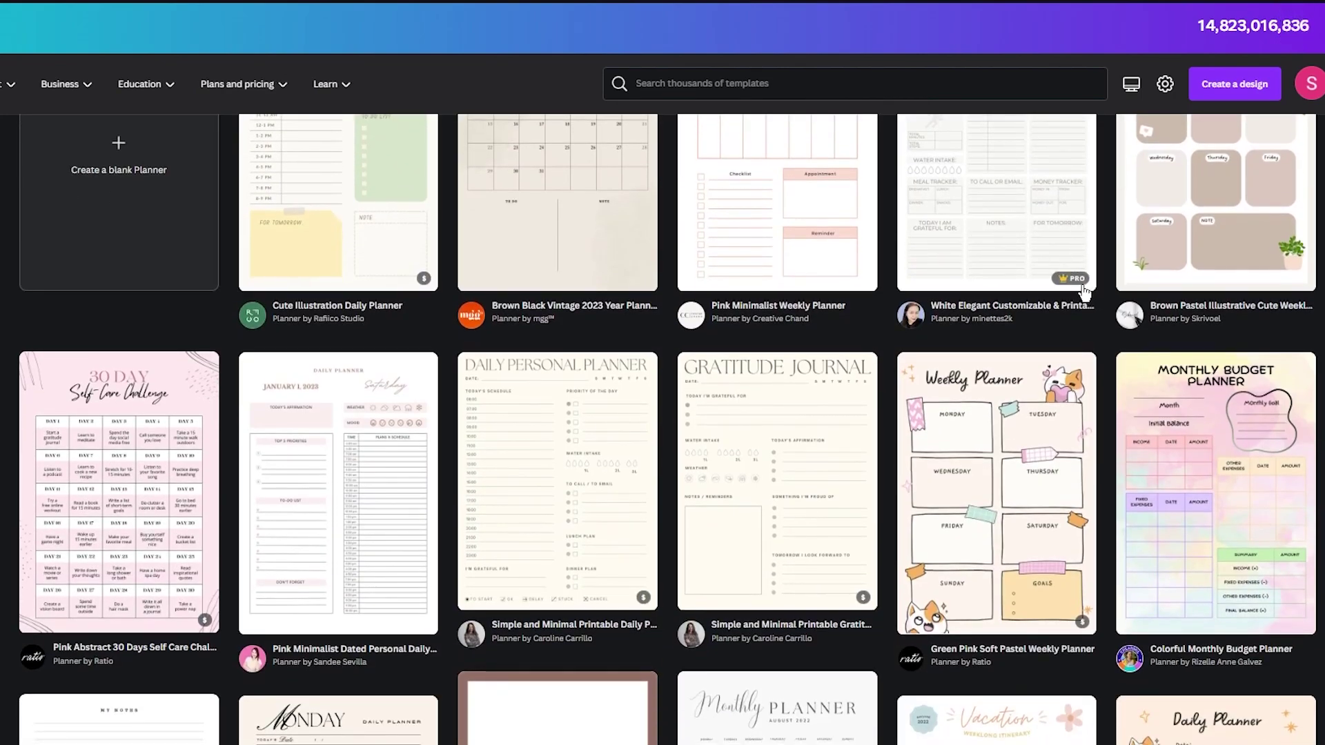
{"action": "scroll", "coordinate": [1070, 272], "scroll_direction": "up", "scroll_amount": 2}
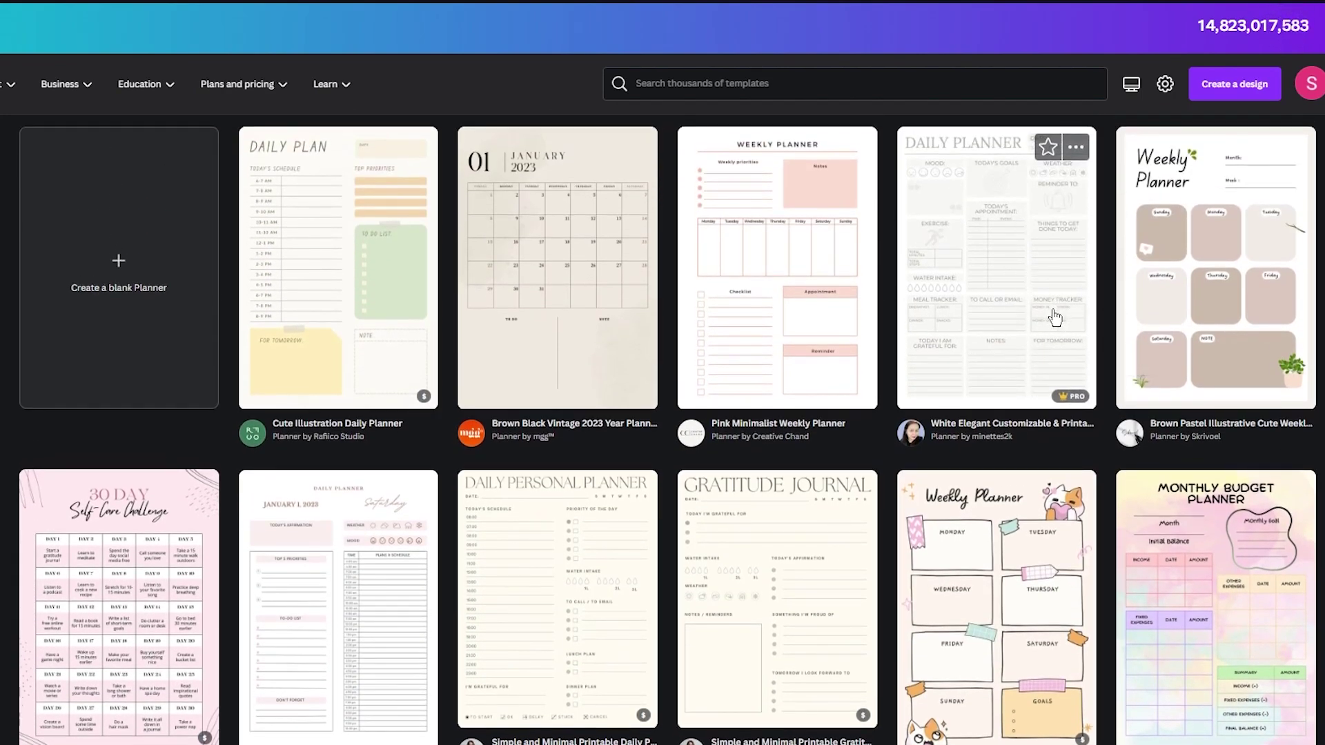
{"action": "scroll", "coordinate": [1054, 317], "scroll_direction": "down", "scroll_amount": 5}
{"action": "scroll", "coordinate": [1054, 317], "scroll_direction": "up", "scroll_amount": 6}
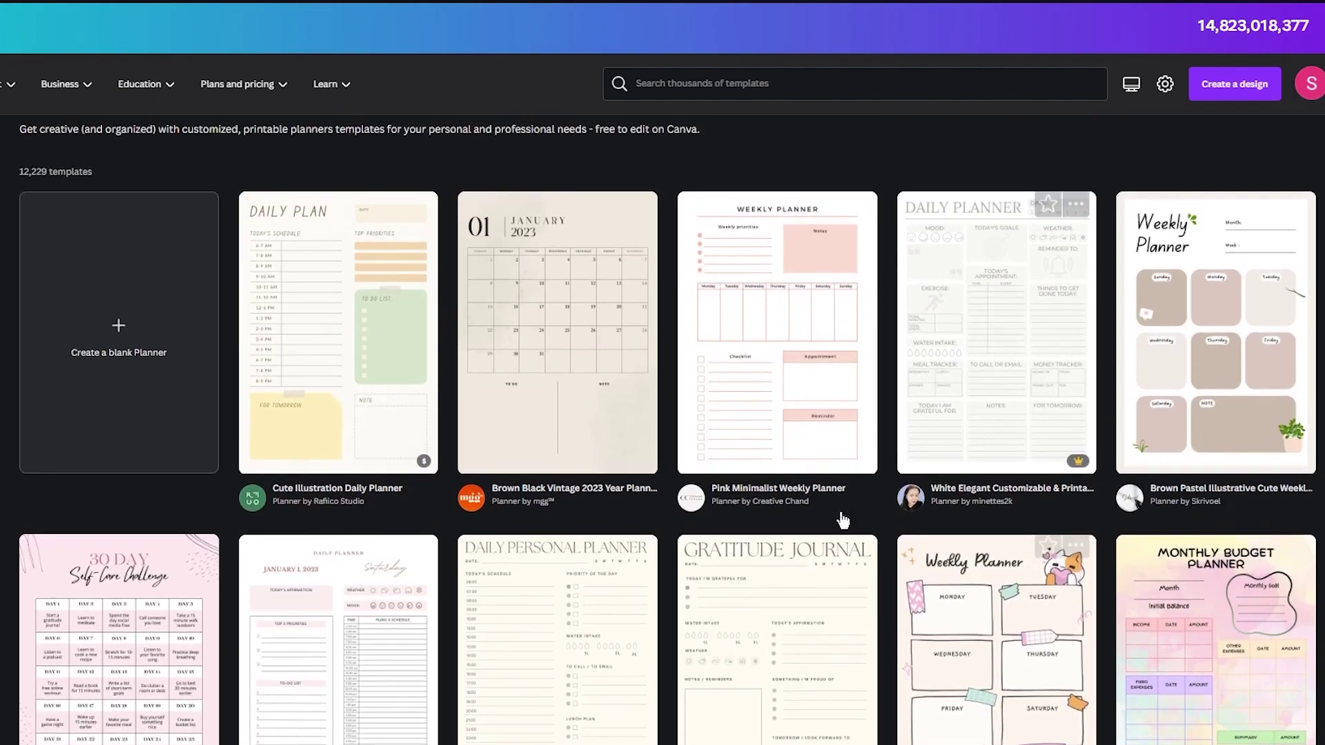
Open the free Pink Minimalist Weekly Planner template for customizing.
{"action": "scroll", "coordinate": [784, 668], "scroll_direction": "down", "scroll_amount": 6}
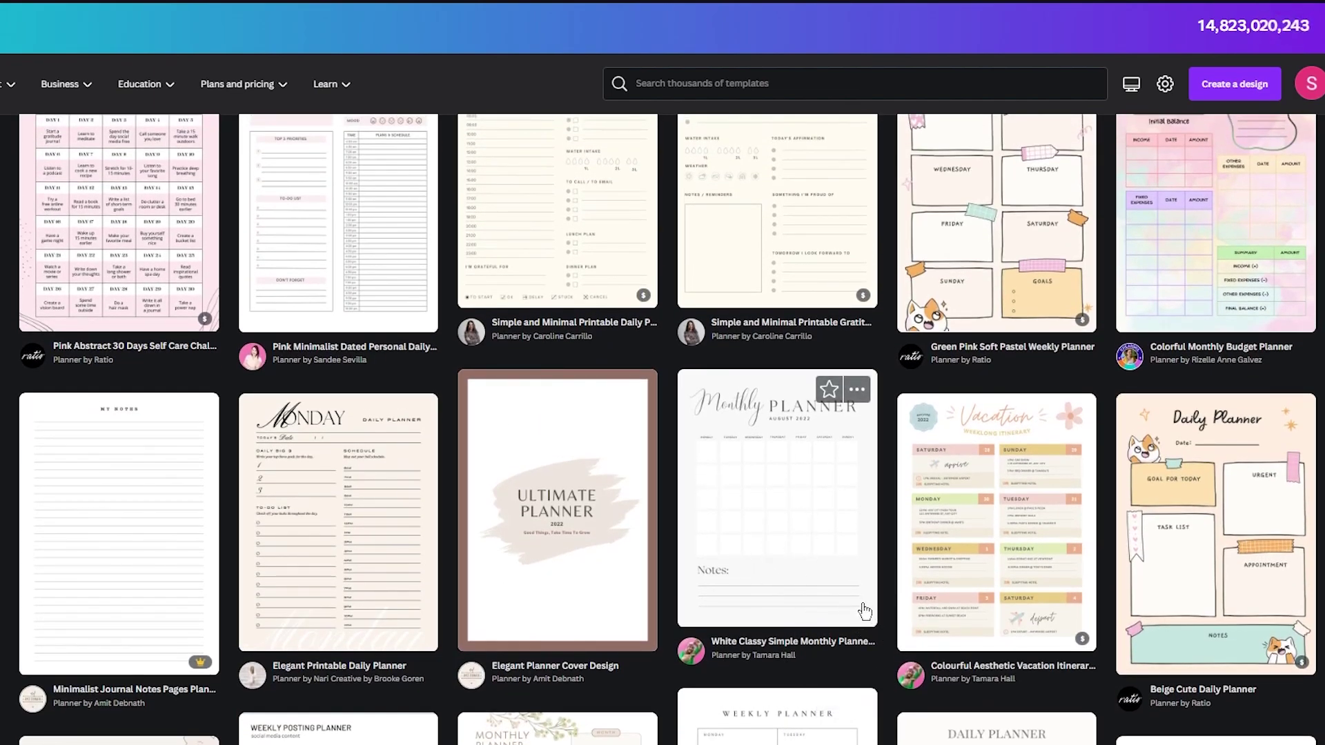
{"action": "scroll", "coordinate": [856, 604], "scroll_direction": "up", "scroll_amount": 8}
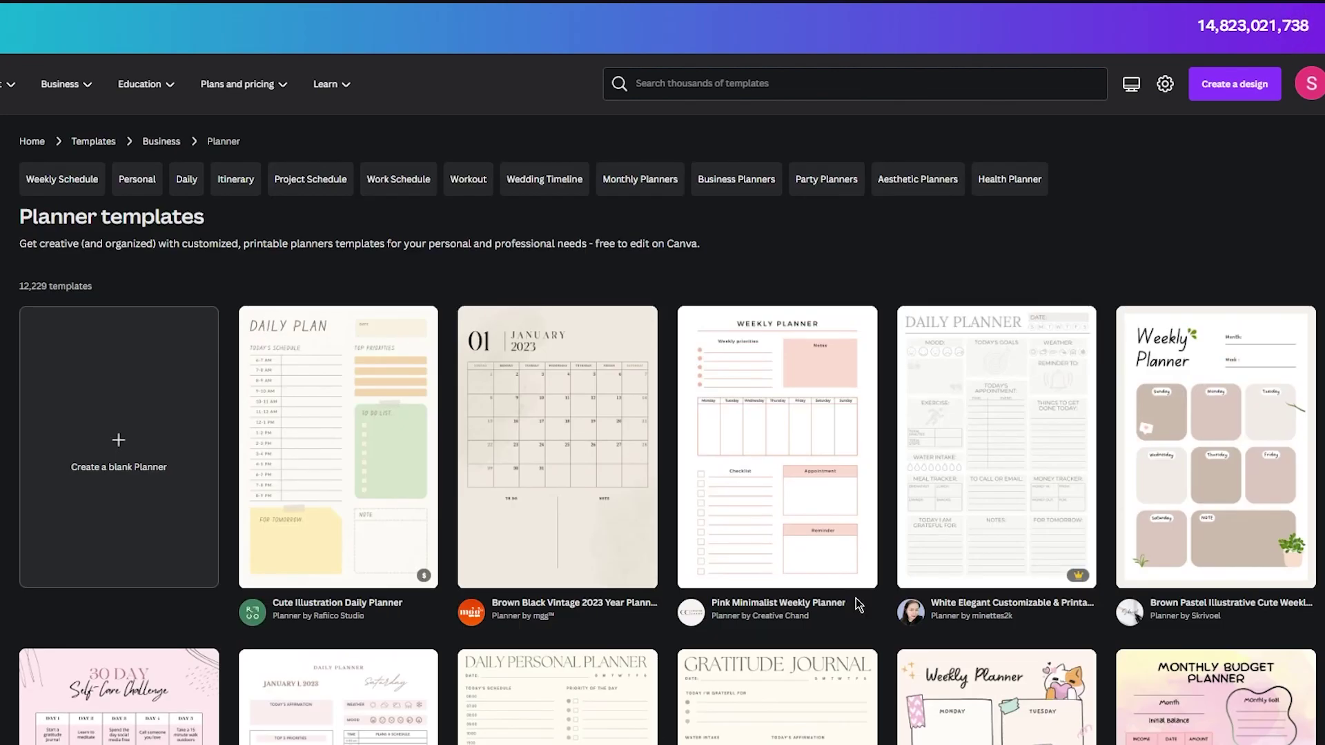
{"action": "left_click", "coordinate": [790, 507]}
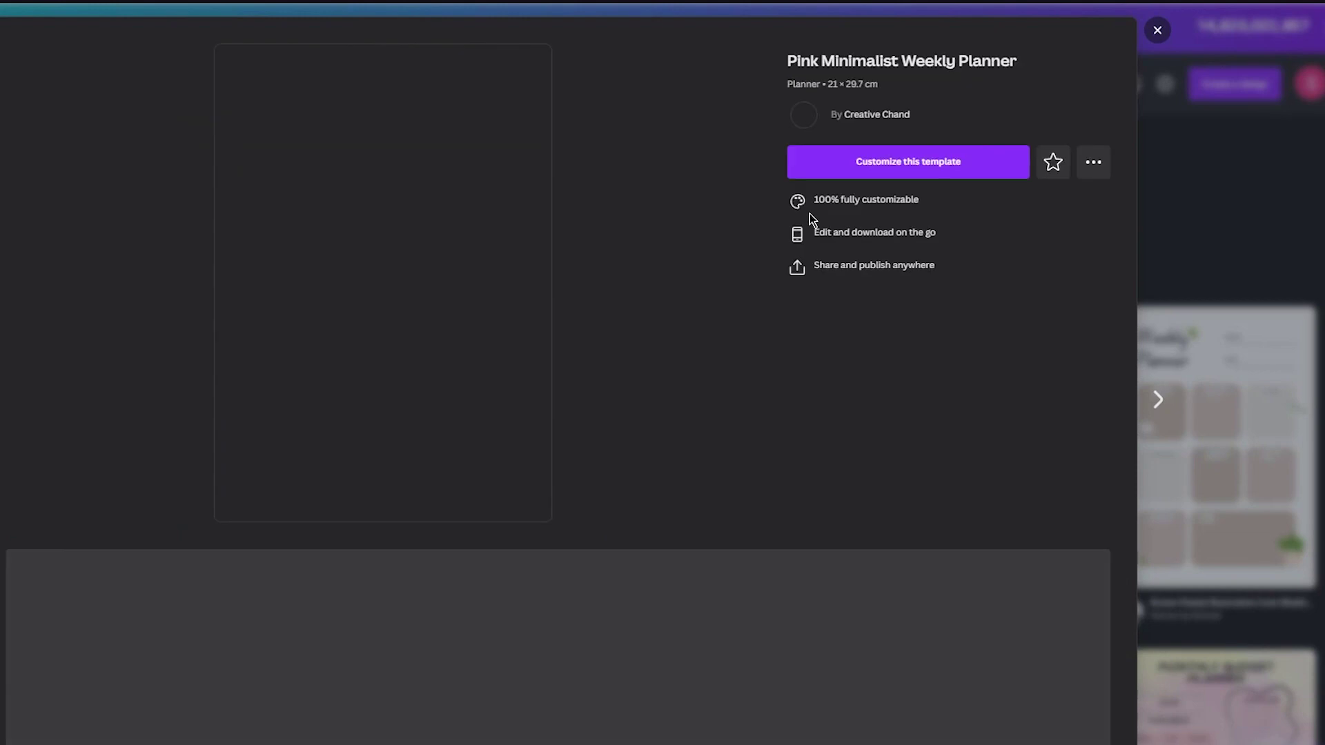
{"action": "left_click", "coordinate": [921, 163]}
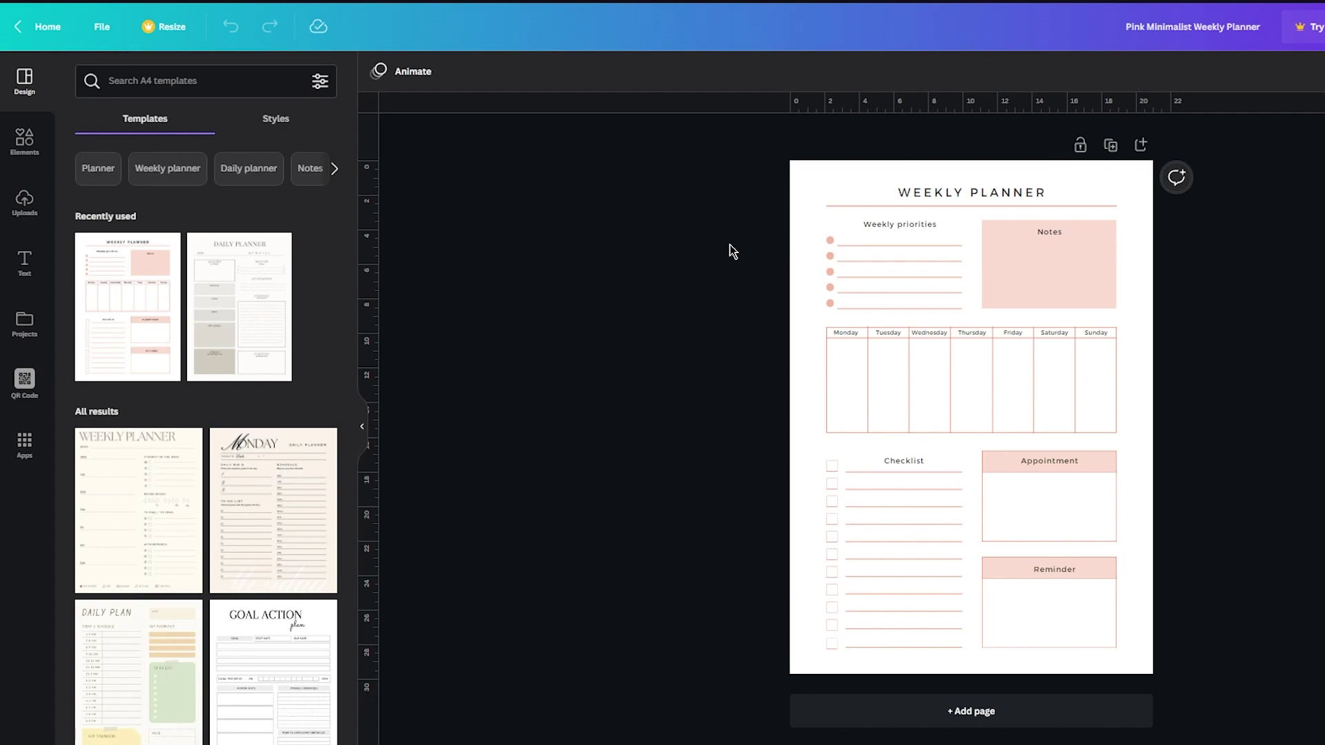
Change the planner's title to "DAILY PLANNER".
{"action": "double_click", "coordinate": [946, 194]}
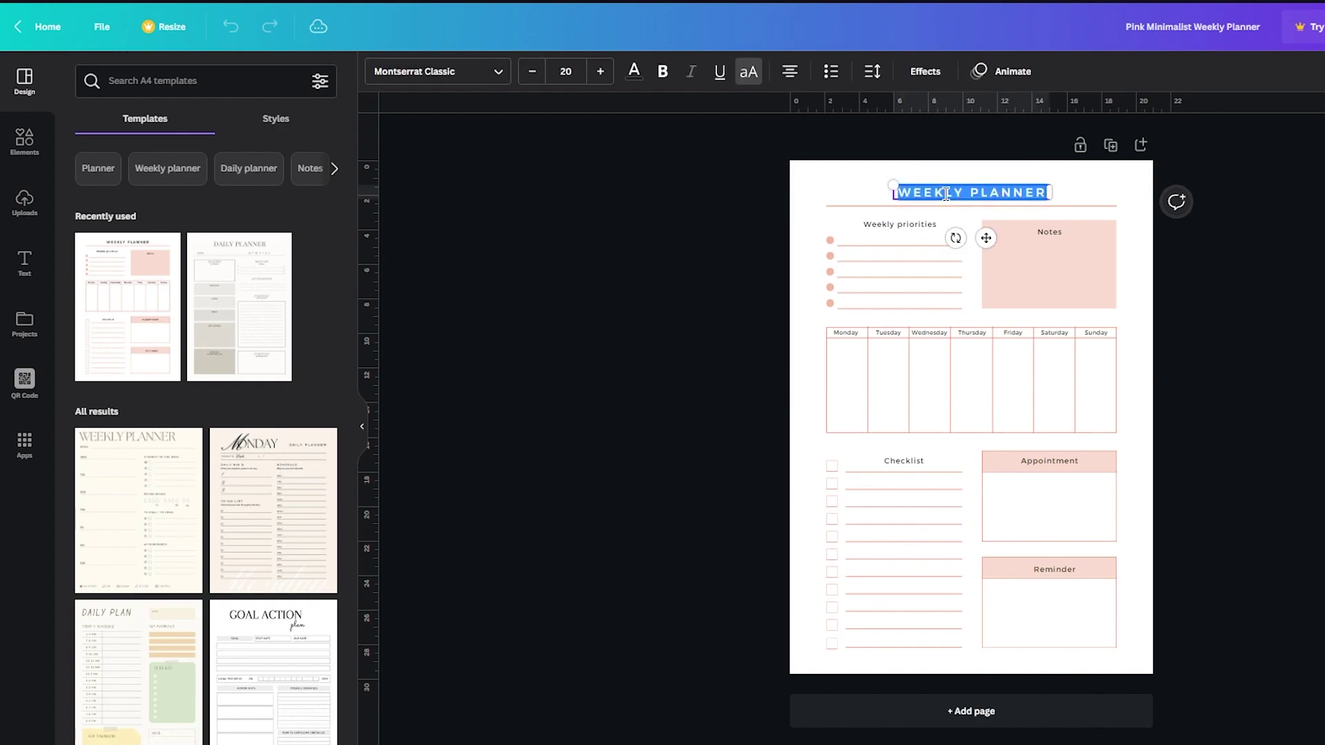
{"action": "left_click", "coordinate": [958, 194]}
{"action": "key", "text": "BackSpace"}
{"action": "key", "text": "BackSpace"}
{"action": "key", "text": "BackSpace"}
{"action": "key", "text": "BackSpace"}
{"action": "key", "text": "BackSpace"}
{"action": "key", "text": "BackSpace"}
{"action": "key", "text": "BackSpace"}
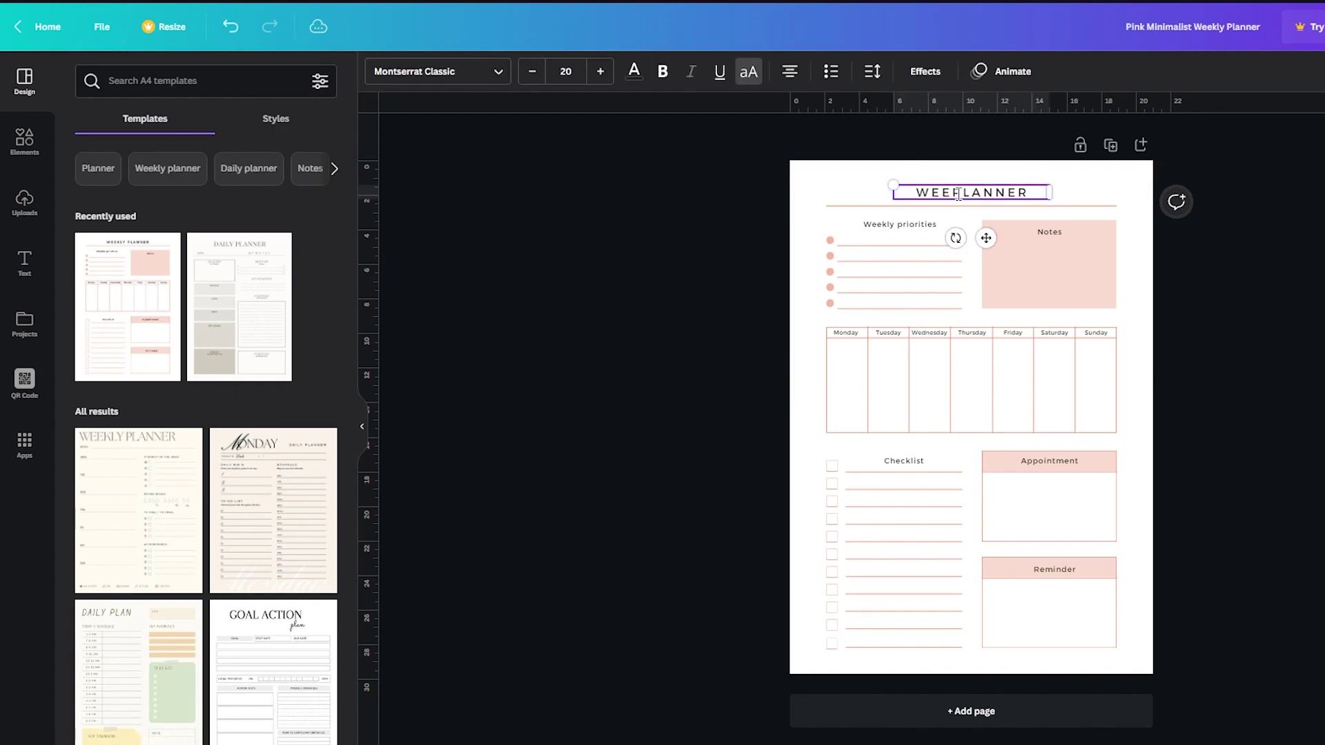
{"action": "type", "text": "DAILY"}
{"action": "left_click", "coordinate": [1154, 194]}
Change the "Weekly priorities" heading to "Daily priorities".
{"action": "left_click", "coordinate": [892, 232]}
{"action": "left_click", "coordinate": [893, 228]}
{"action": "left_click", "coordinate": [899, 226]}
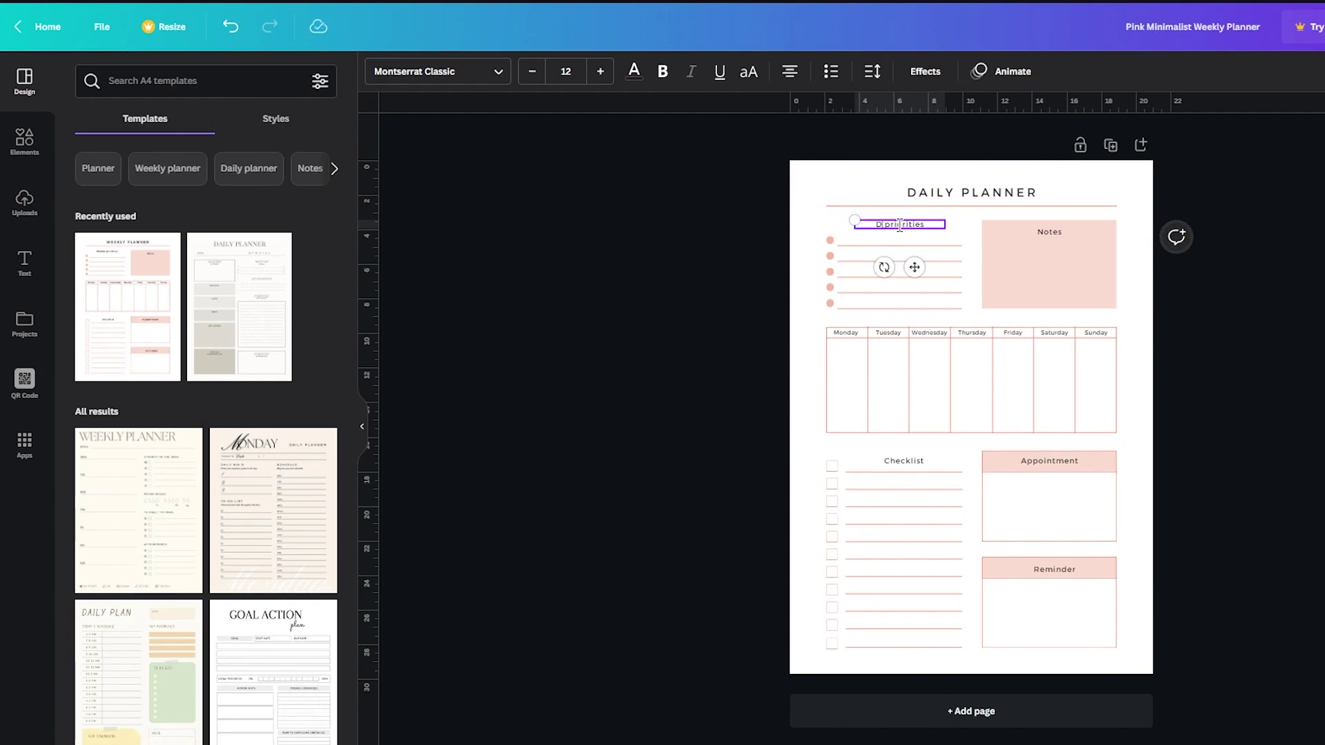
{"action": "left_click", "coordinate": [971, 234]}
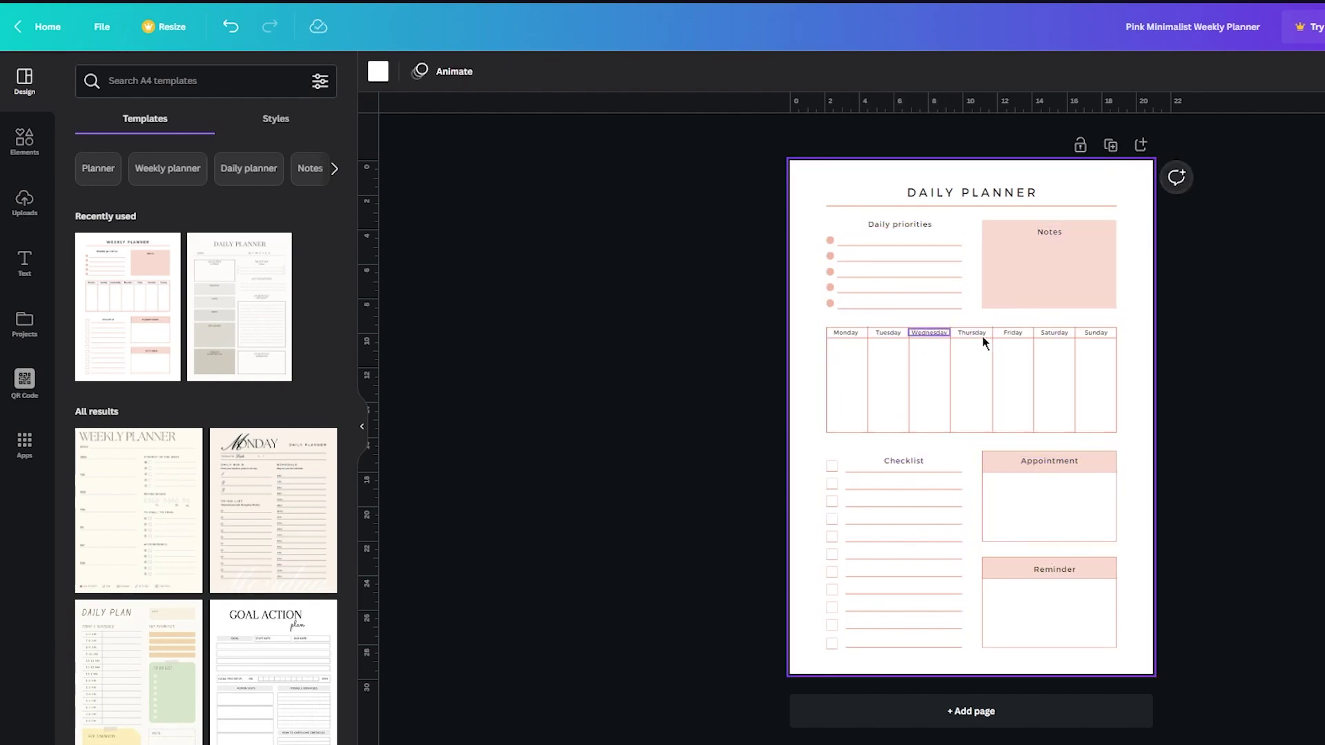
Rename the "Appointment" heading as "Schedule" and the "Reminder" heading as "Activities".
{"action": "left_click", "coordinate": [1063, 467]}
{"action": "left_click", "coordinate": [1062, 462]}
{"action": "type", "text": "Schec"}
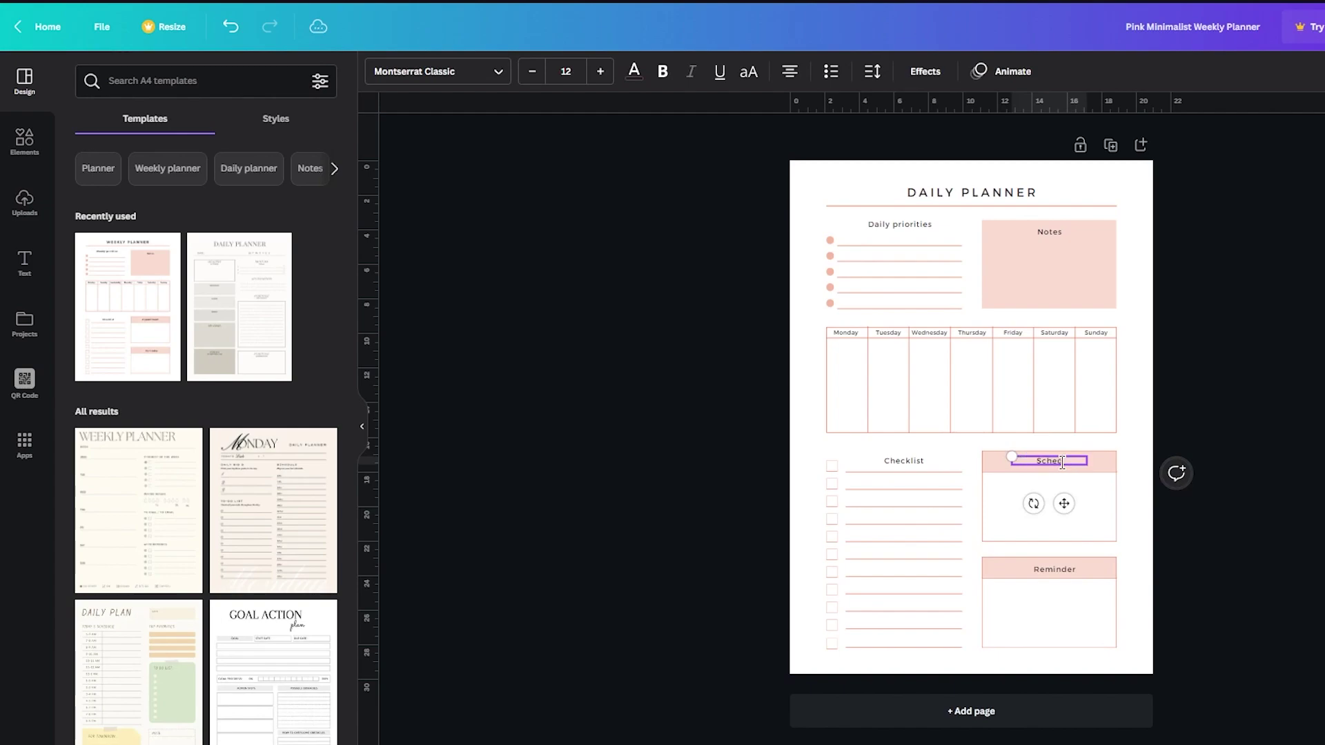
{"action": "double_click", "coordinate": [1068, 570]}
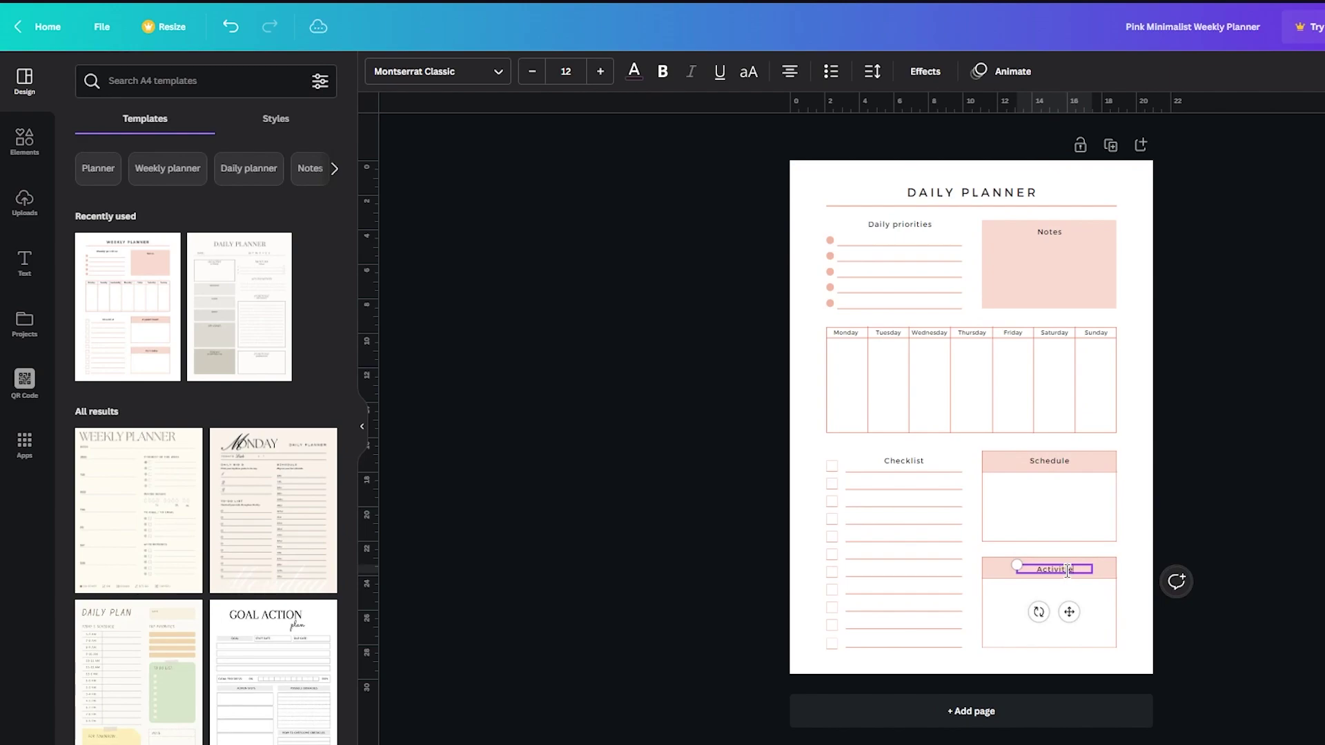
{"action": "left_click", "coordinate": [1088, 526]}
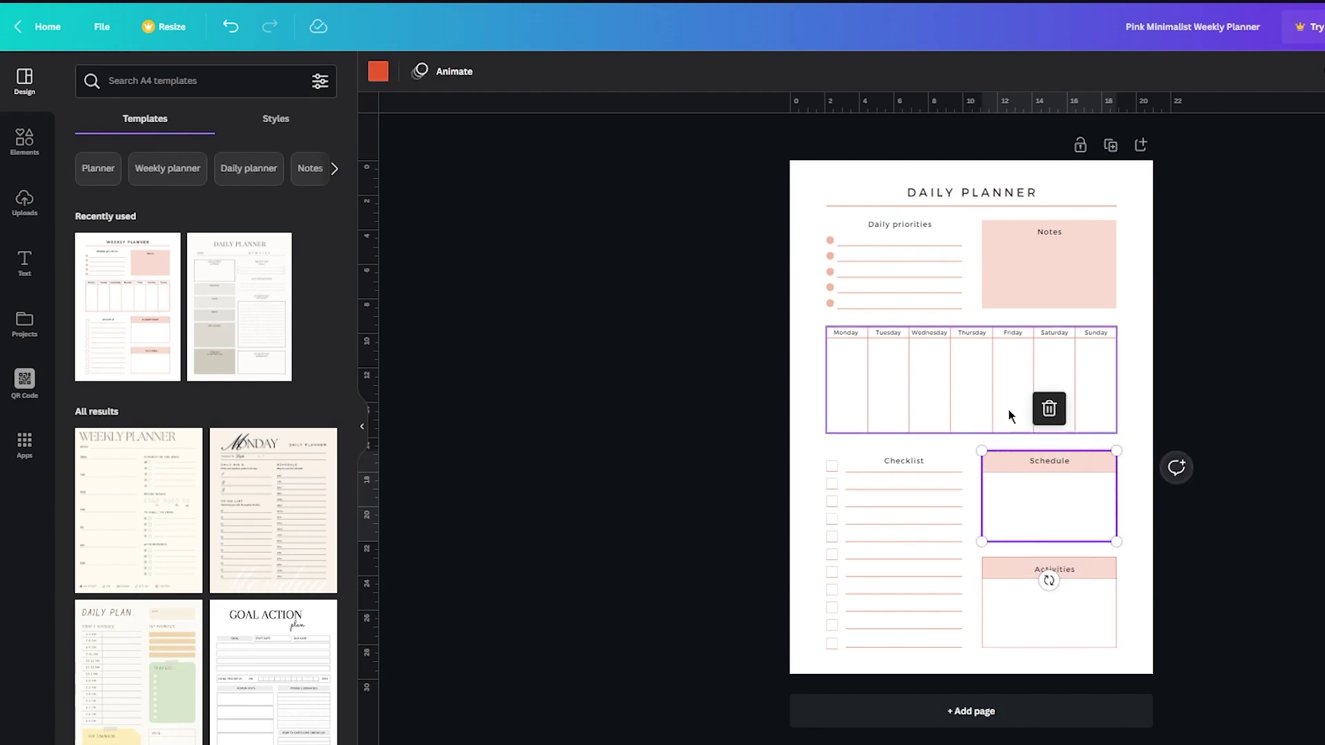
Try a dark red custom colour and the default dark blue as the page's background.
{"action": "left_click", "coordinate": [817, 176]}
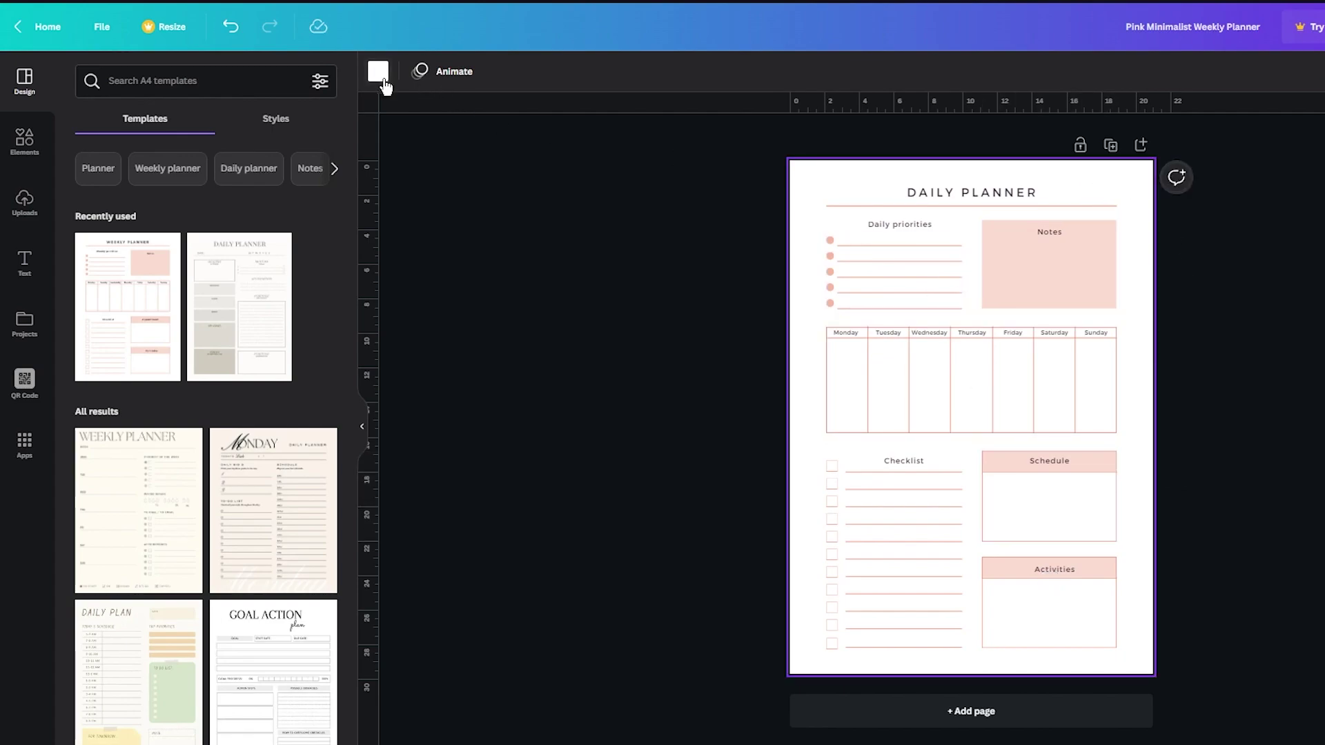
{"action": "left_click", "coordinate": [378, 72]}
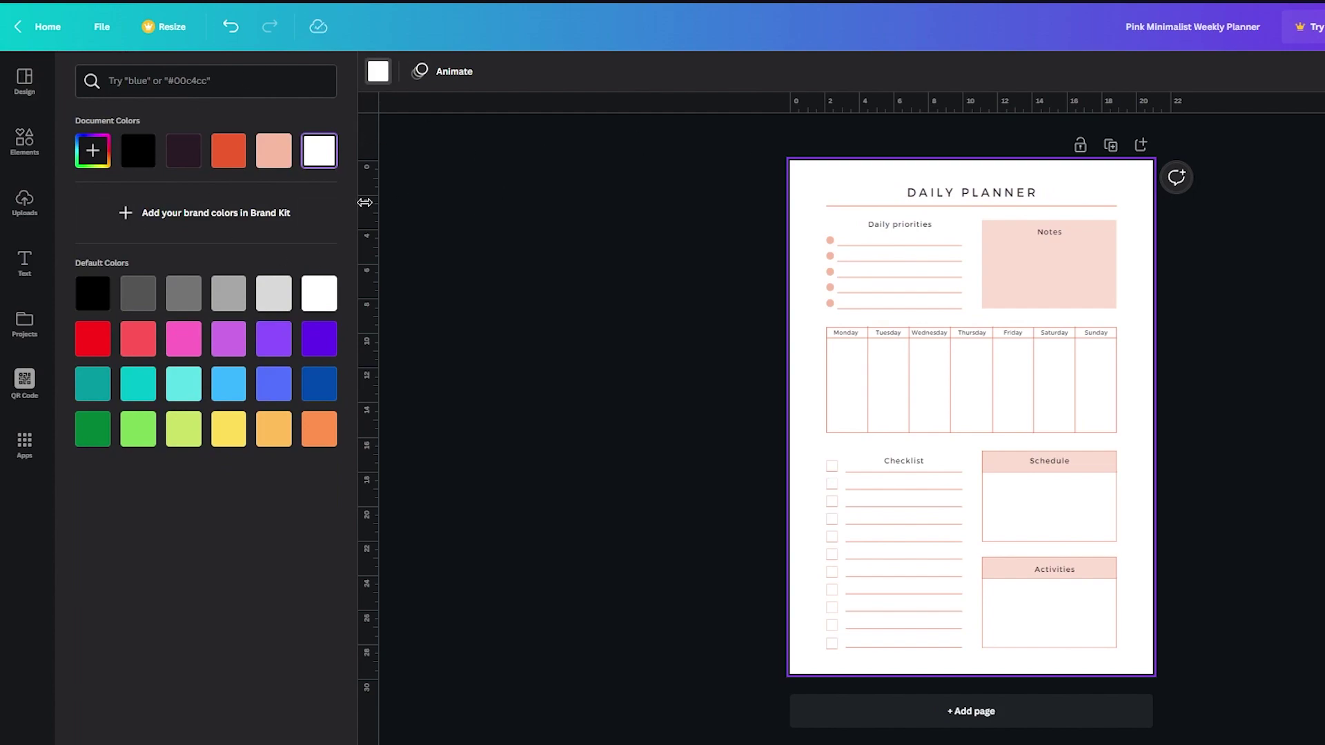
{"action": "left_click", "coordinate": [92, 151]}
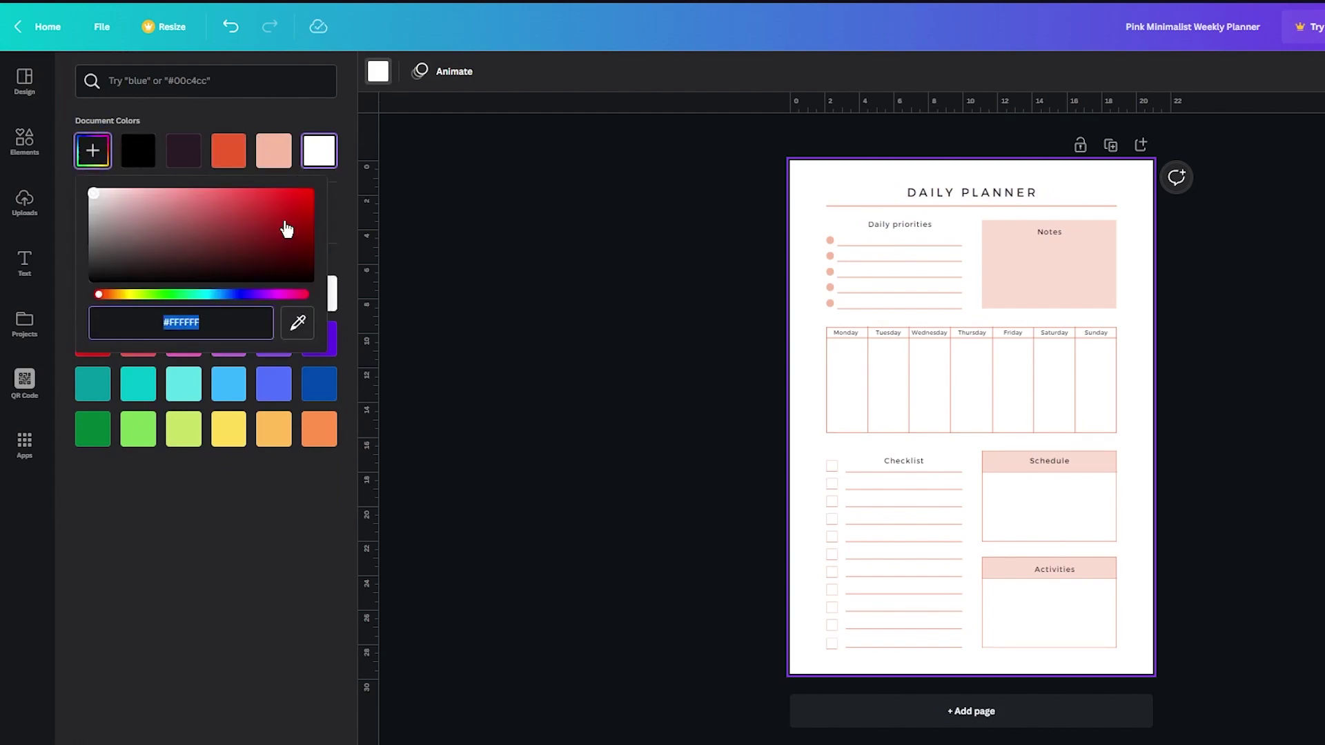
{"action": "mouse_move", "coordinate": [254, 267]}
{"action": "left_mouse_down"}
{"action": "mouse_move", "coordinate": [346, 236]}
{"action": "mouse_move", "coordinate": [145, 213]}
{"action": "mouse_move", "coordinate": [248, 275]}
{"action": "left_mouse_up"}
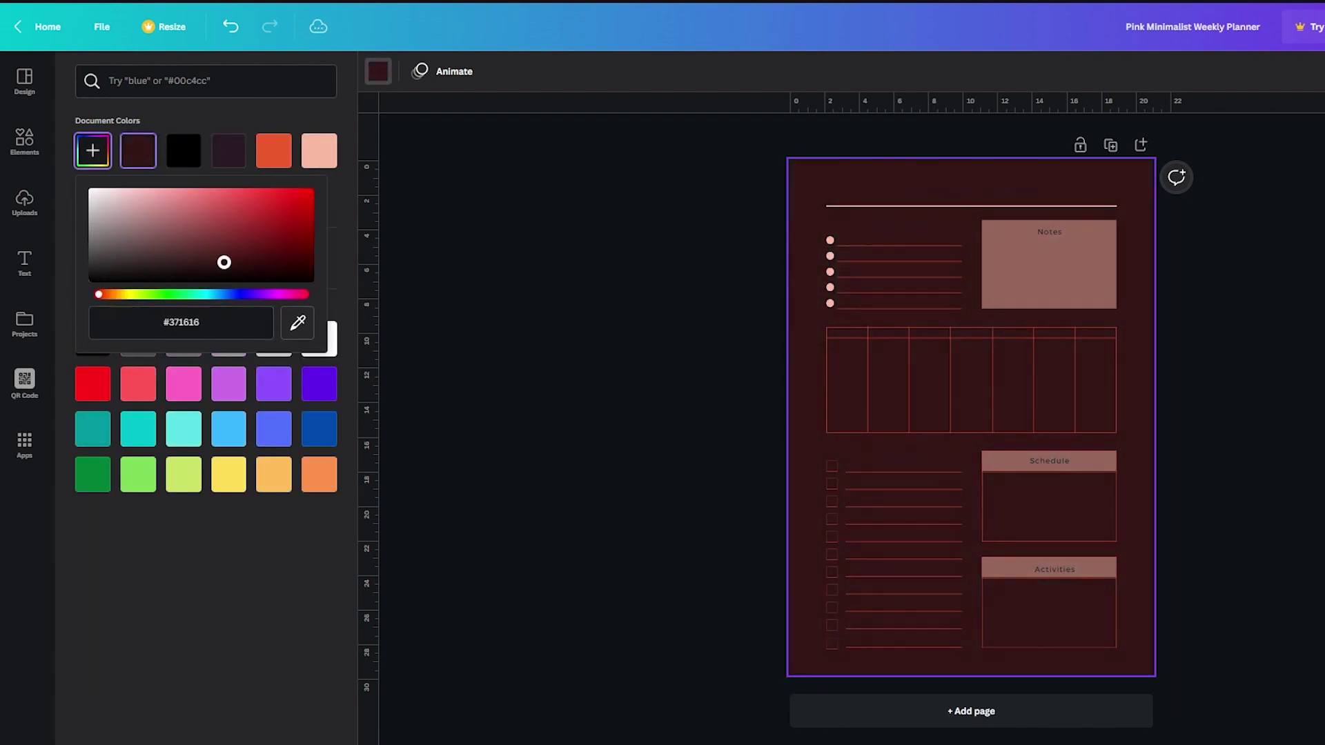
{"action": "left_click_drag", "start_coordinate": [225, 260], "coordinate": [310, 276]}
{"action": "left_click", "coordinate": [325, 434]}
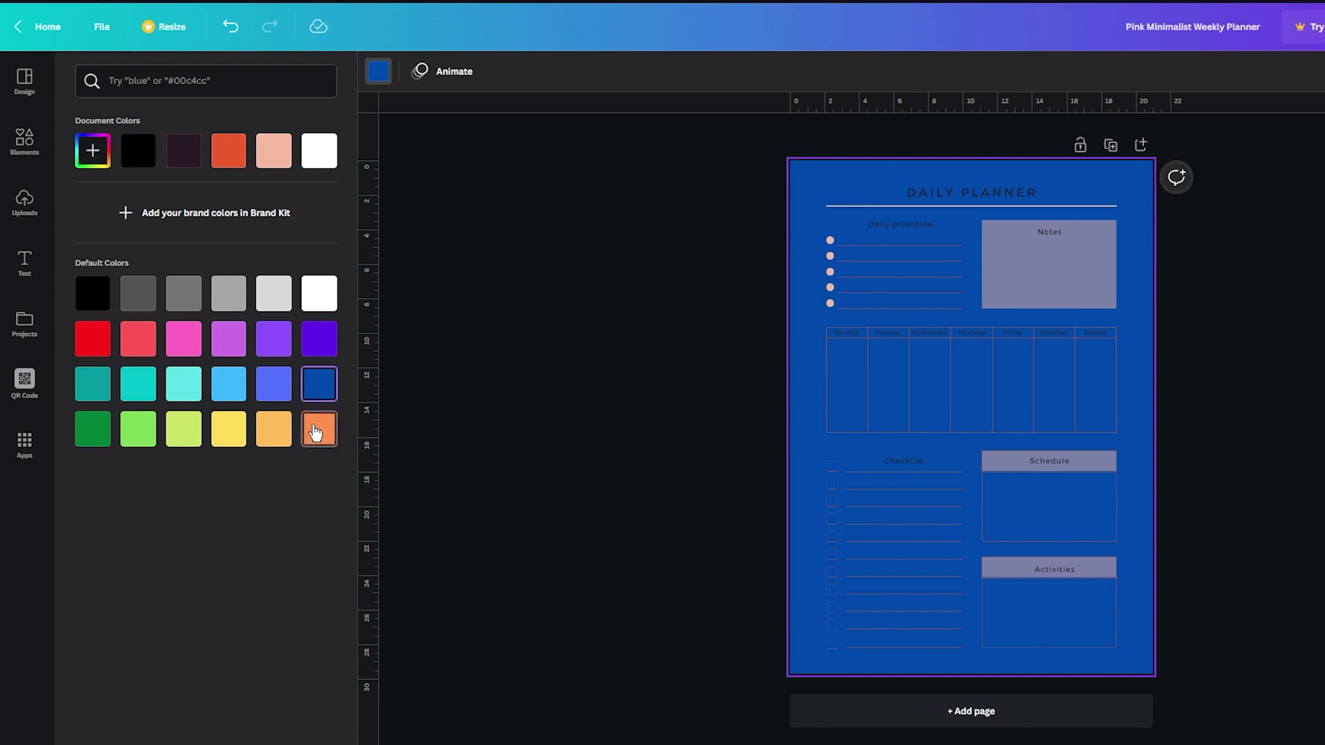
Set the page's background to the default yellow and lighten it to the pale yellow #FFEDA3.
{"action": "left_click", "coordinate": [262, 429]}
{"action": "left_click", "coordinate": [246, 431]}
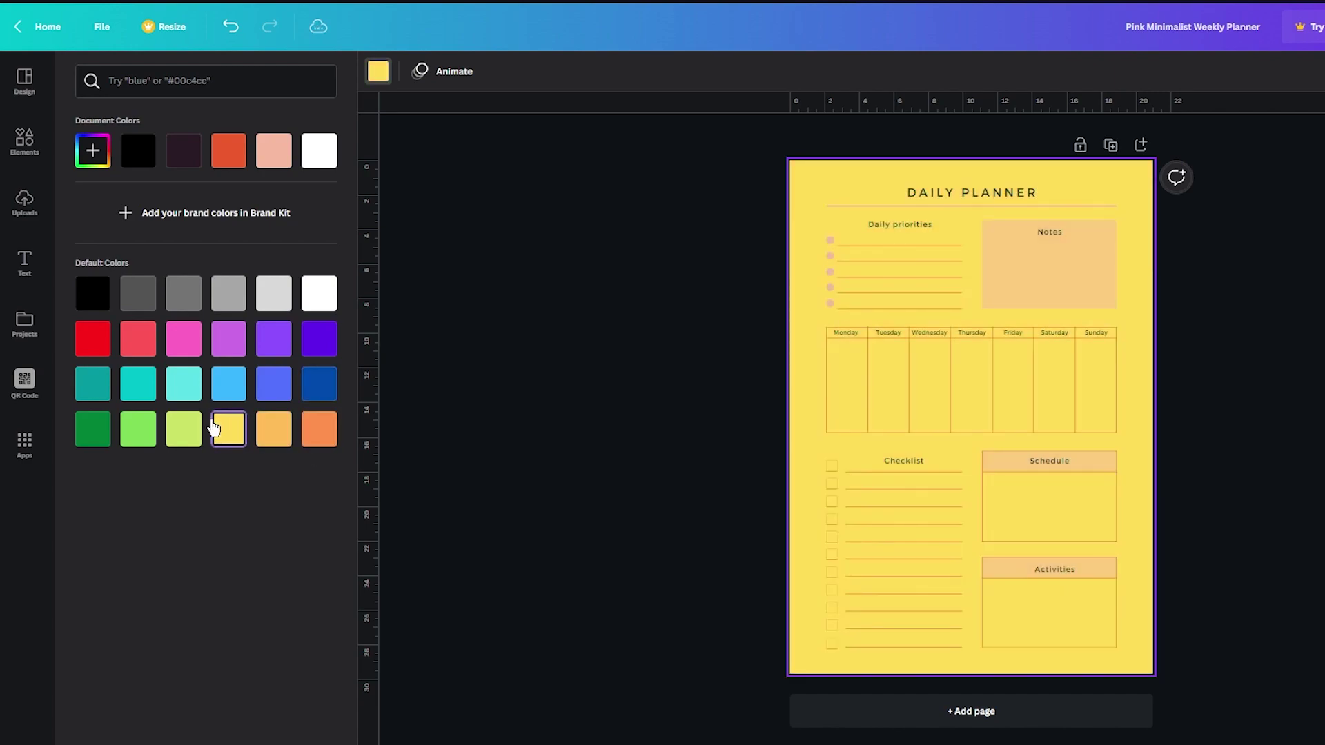
{"action": "left_click", "coordinate": [92, 150]}
{"action": "left_click_drag", "start_coordinate": [195, 198], "coordinate": [171, 192]}
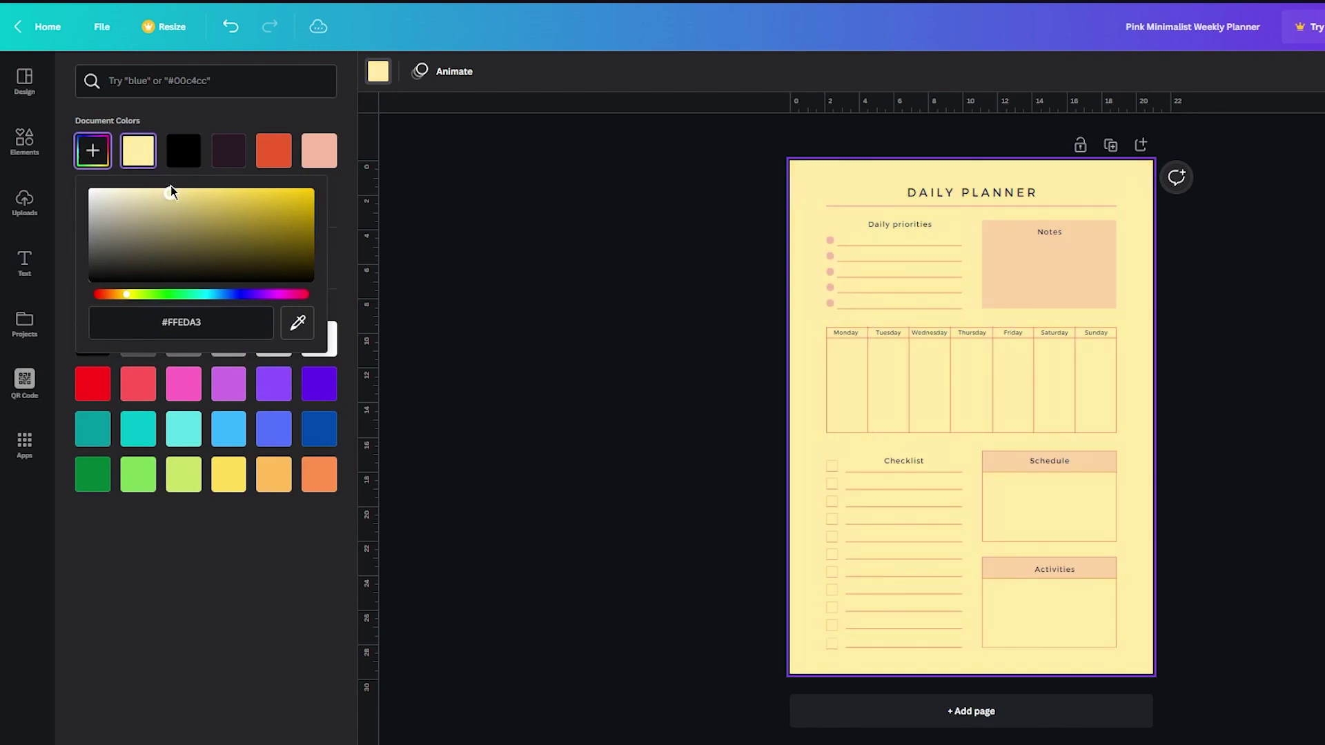
{"action": "left_click", "coordinate": [610, 261]}
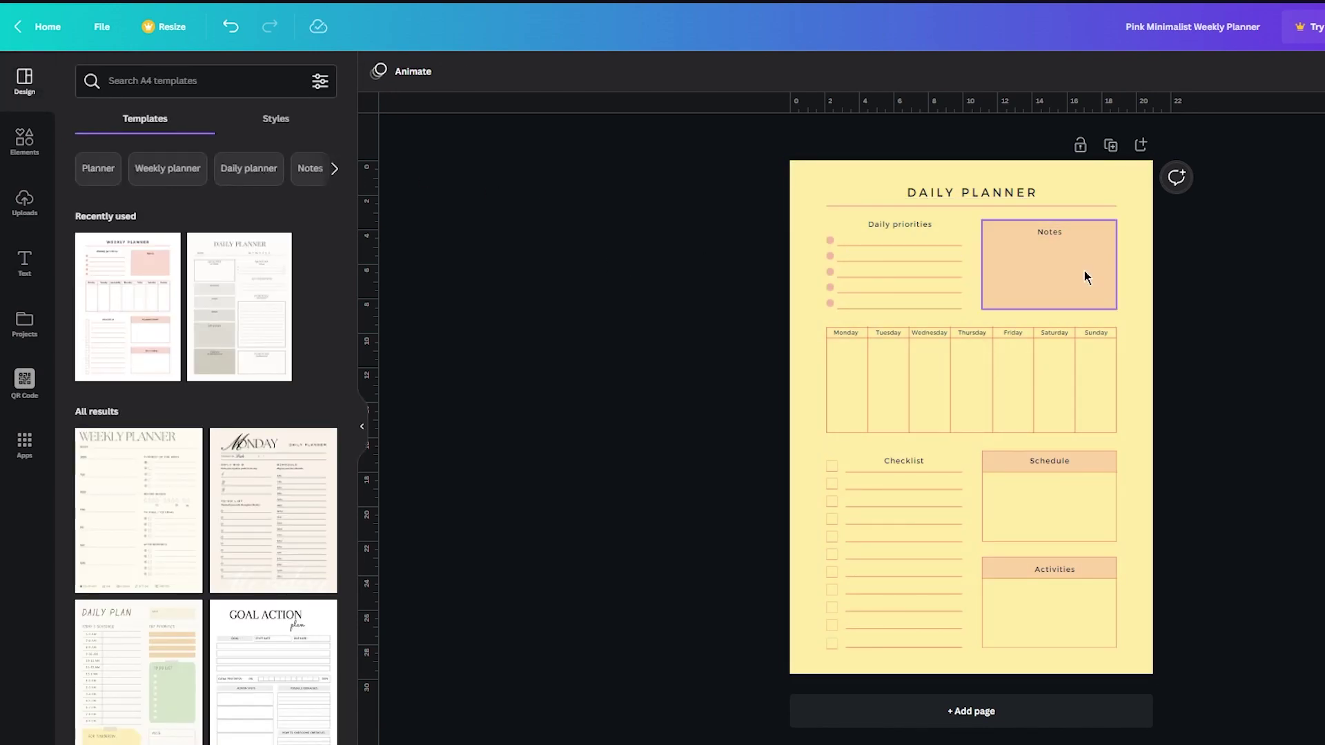
Set the font of the "DAILY PLANNER" title to Poppins.
{"action": "left_click", "coordinate": [1084, 271]}
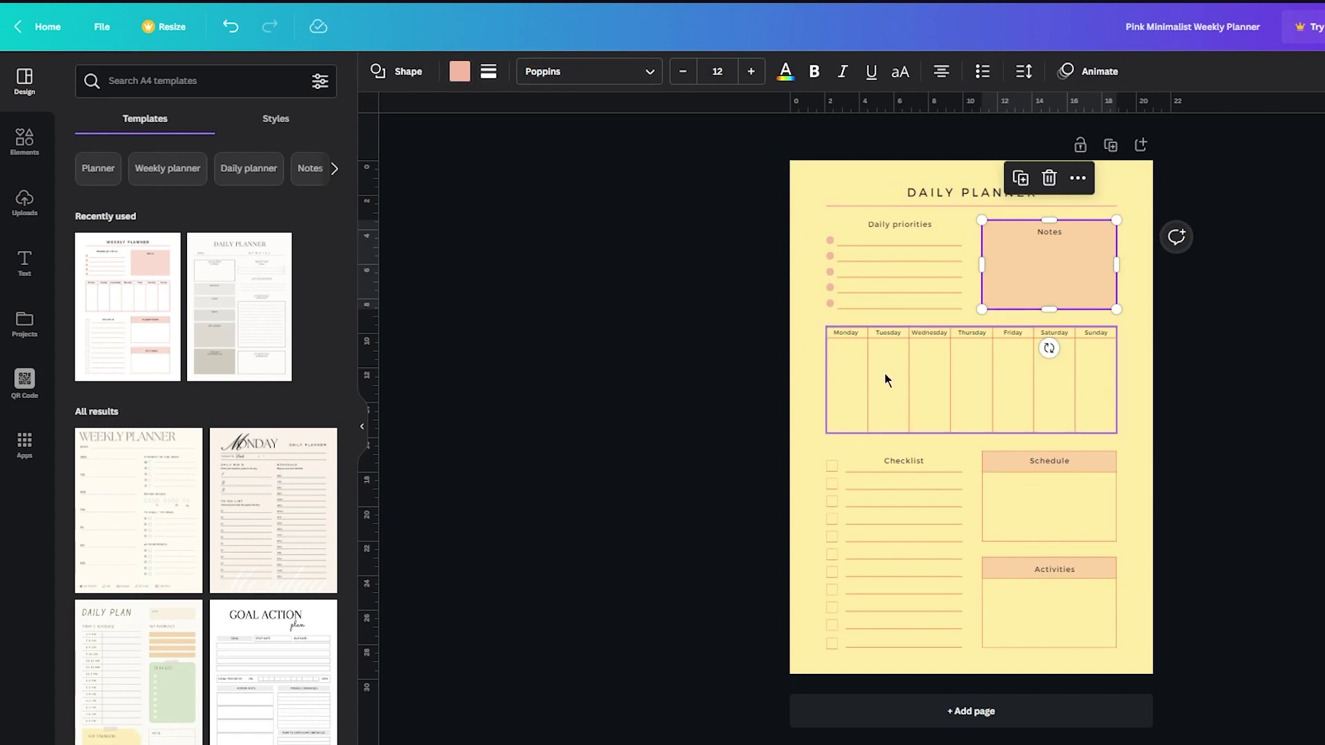
{"action": "key", "text": "Escape"}
{"action": "left_click", "coordinate": [946, 188]}
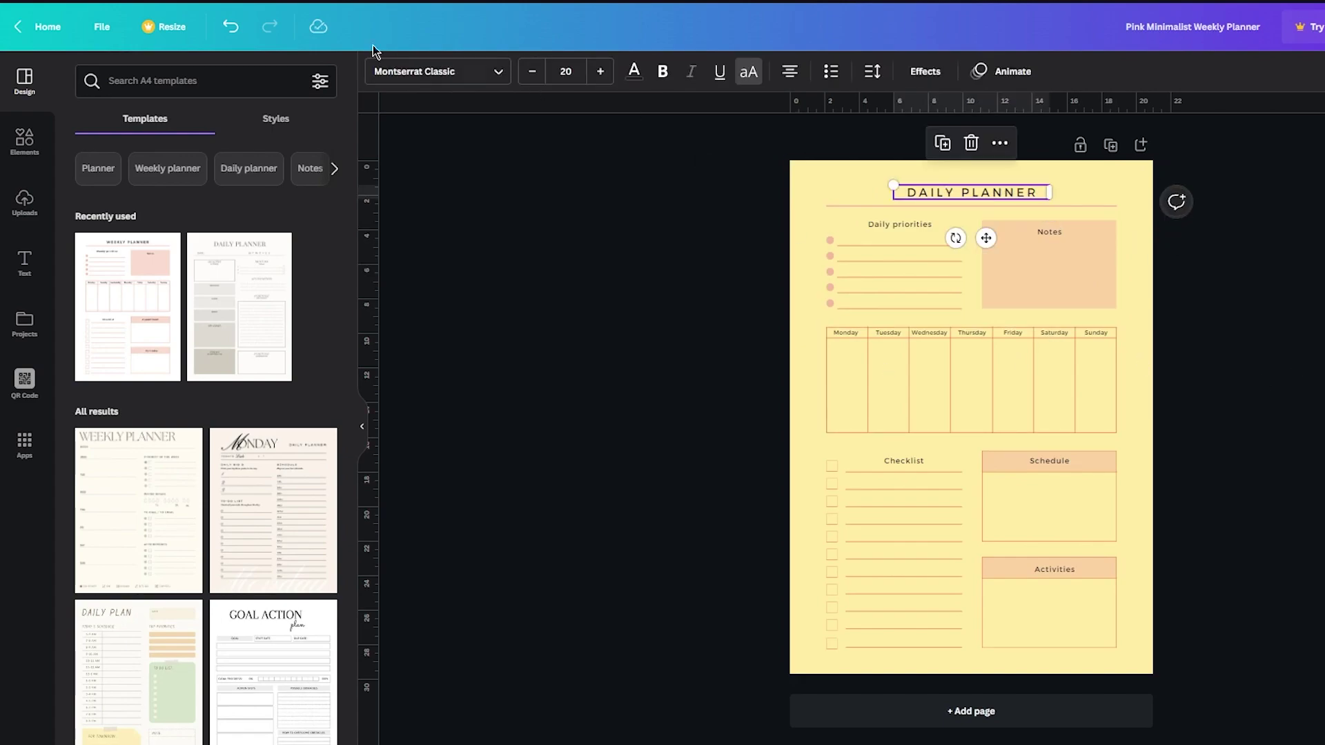
{"action": "left_click", "coordinate": [420, 73]}
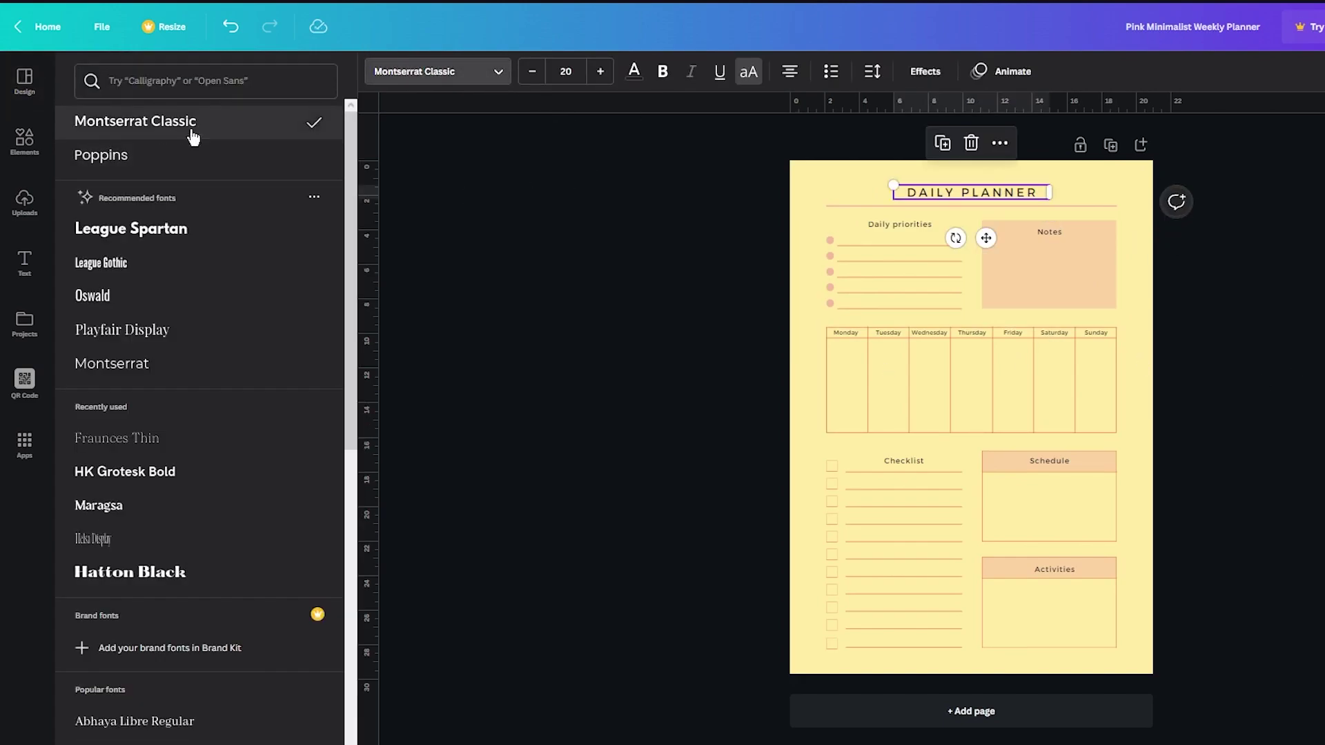
{"action": "left_click", "coordinate": [138, 155]}
{"action": "key", "text": "Escape"}
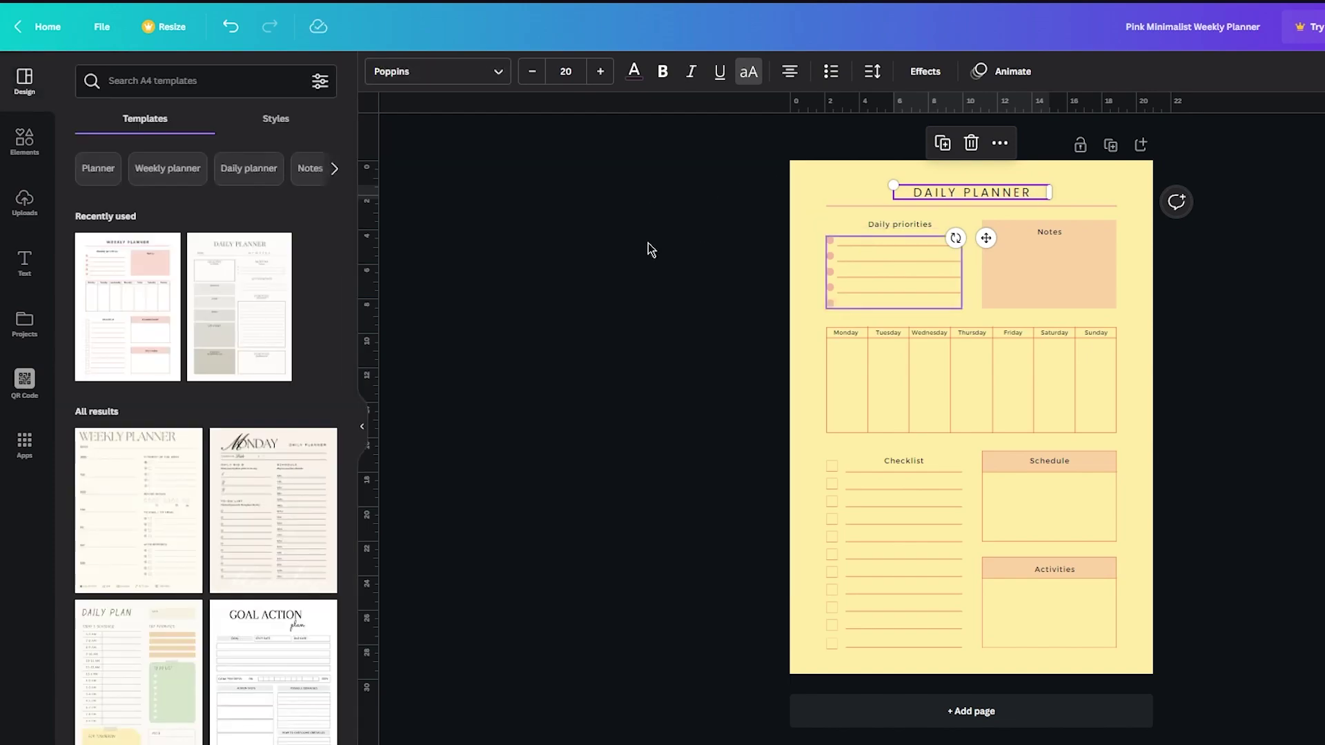
{"action": "key", "text": "Escape"}
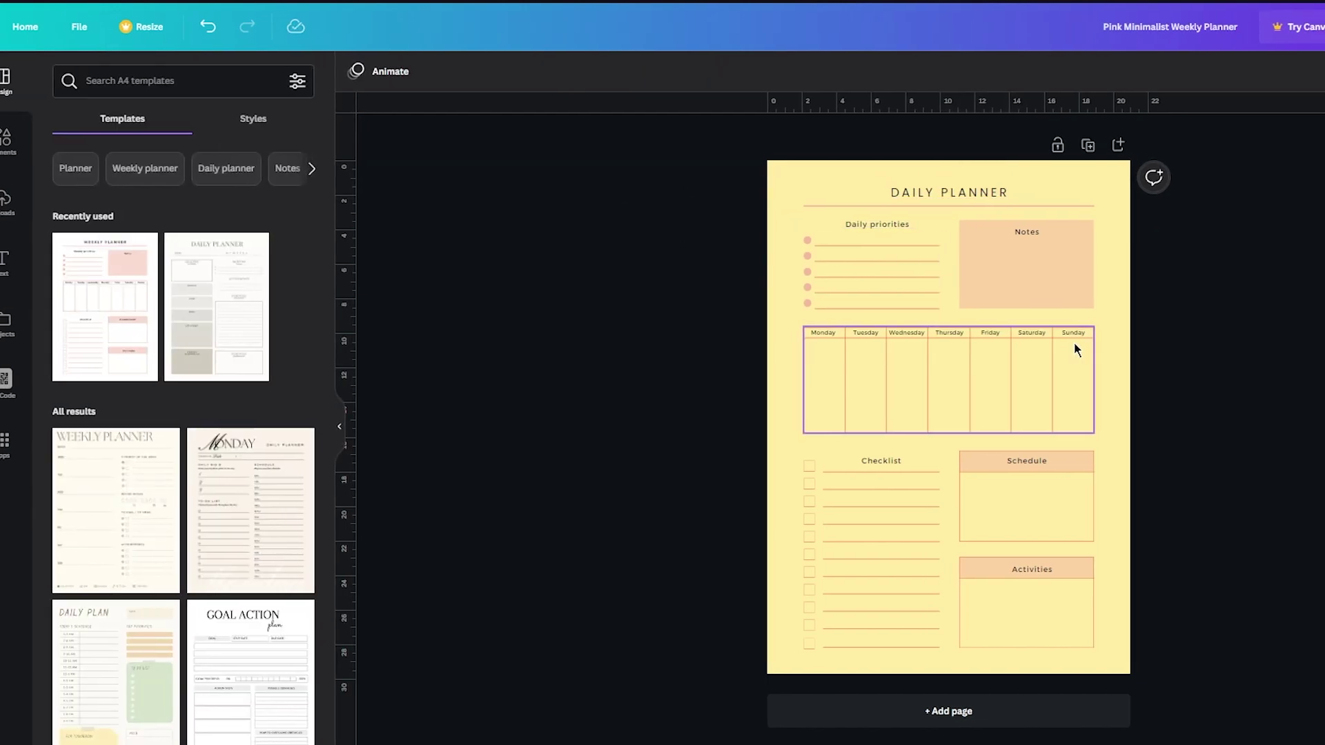
Download the finished planner design as a PDF Standard file.
{"action": "left_click", "coordinate": [1284, 31]}
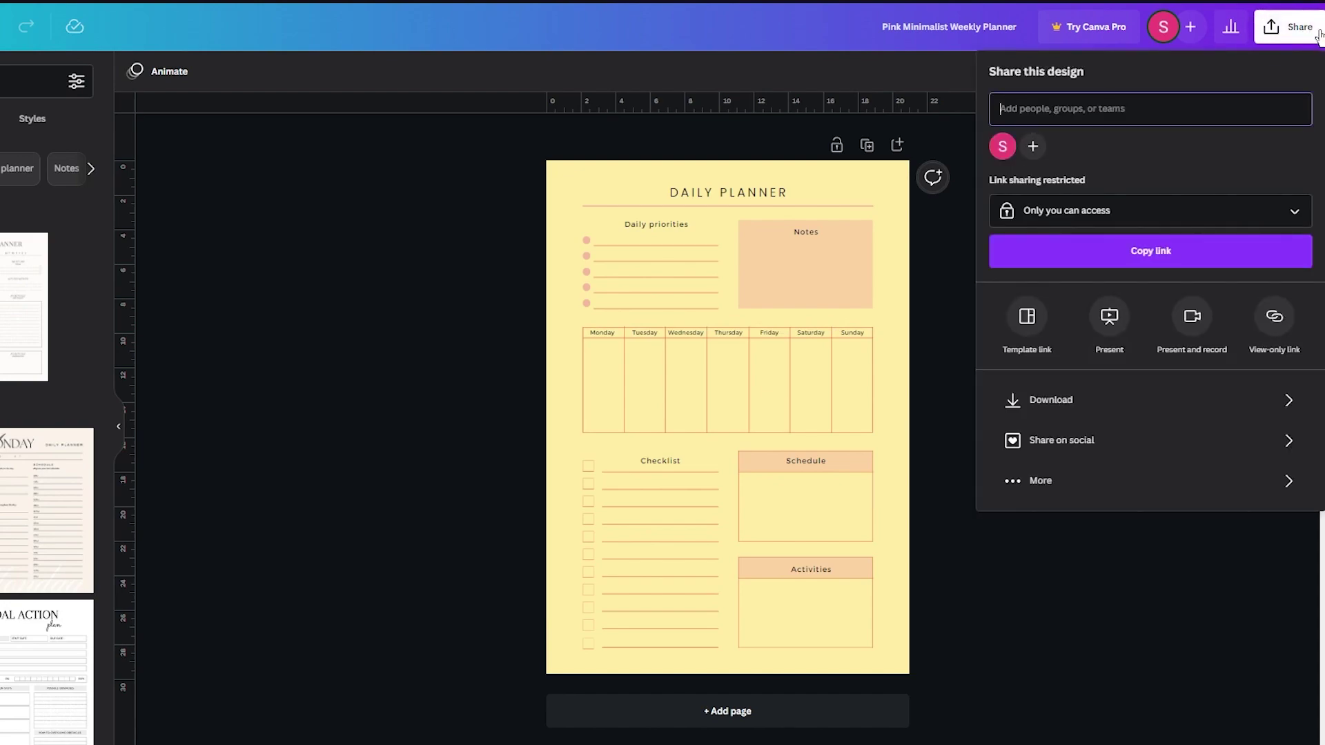
{"action": "left_click", "coordinate": [1103, 399]}
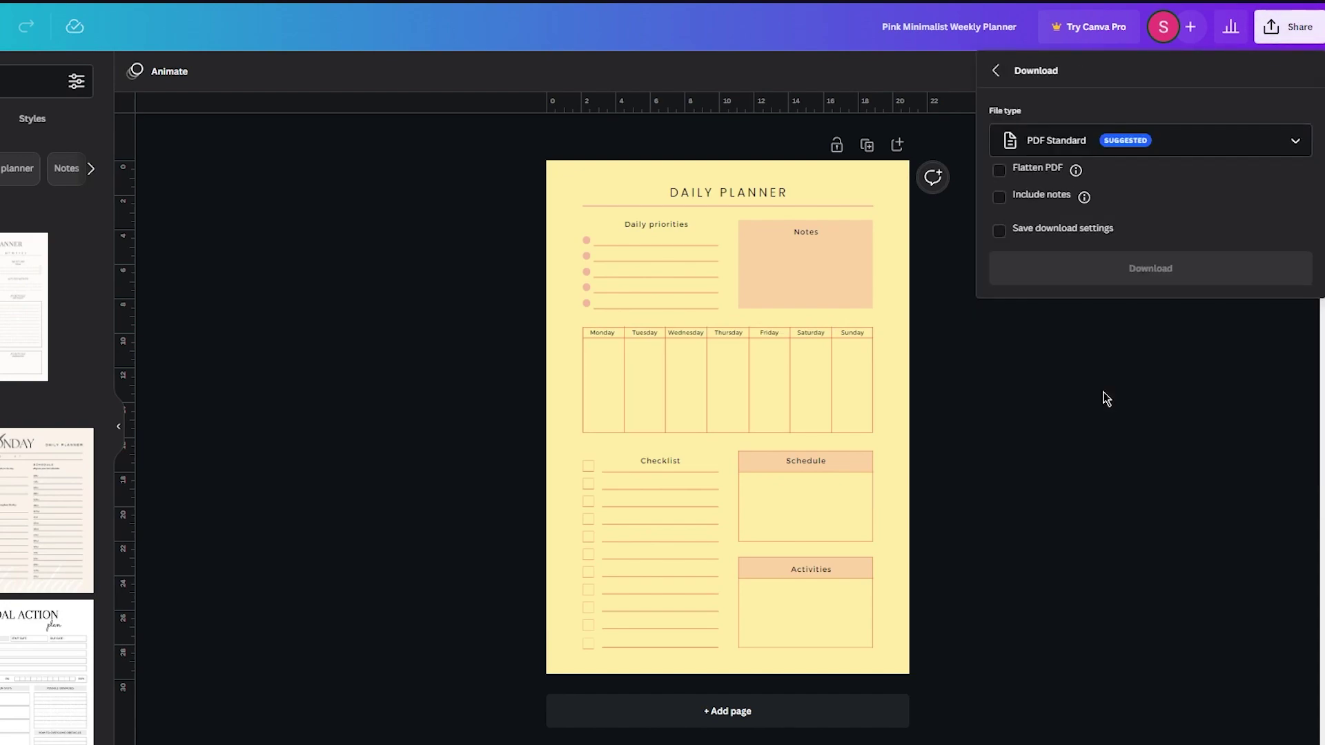
{"action": "left_click", "coordinate": [1135, 147]}
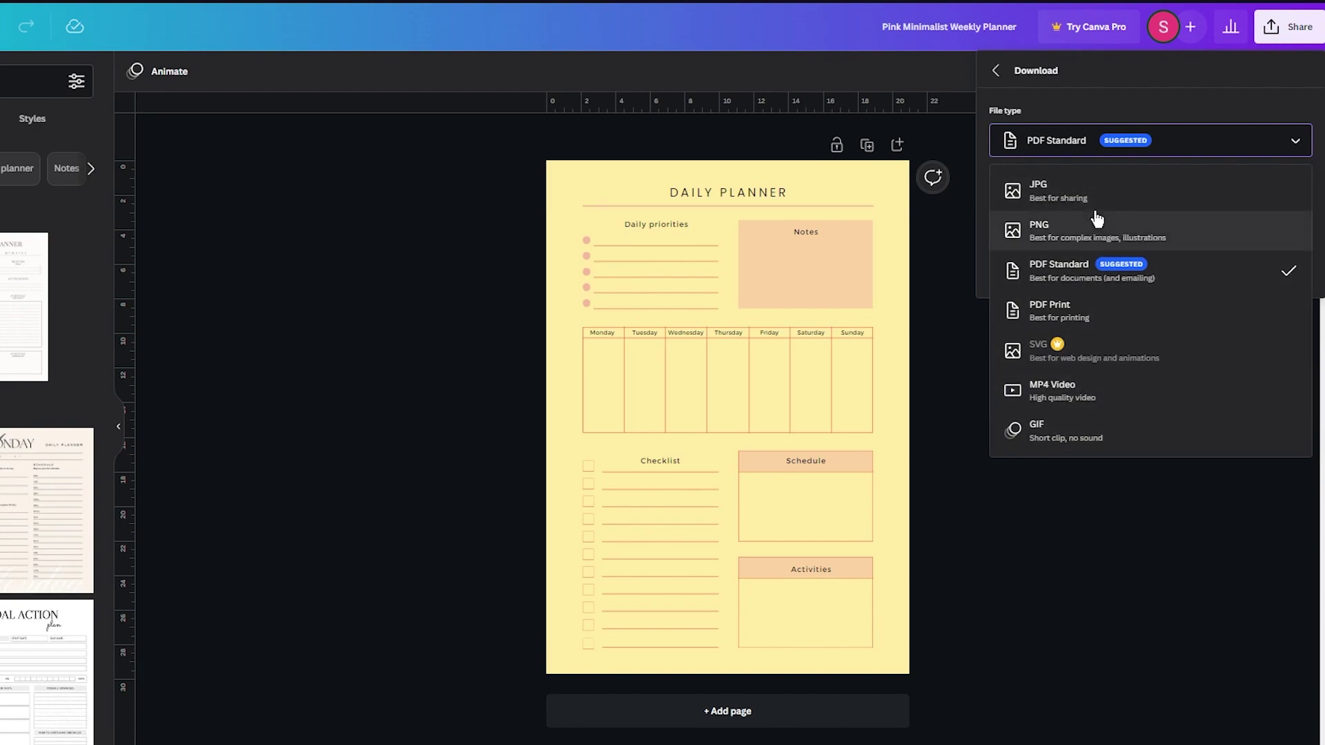
{"action": "left_click", "coordinate": [1090, 274]}
{"action": "left_click", "coordinate": [1022, 272]}
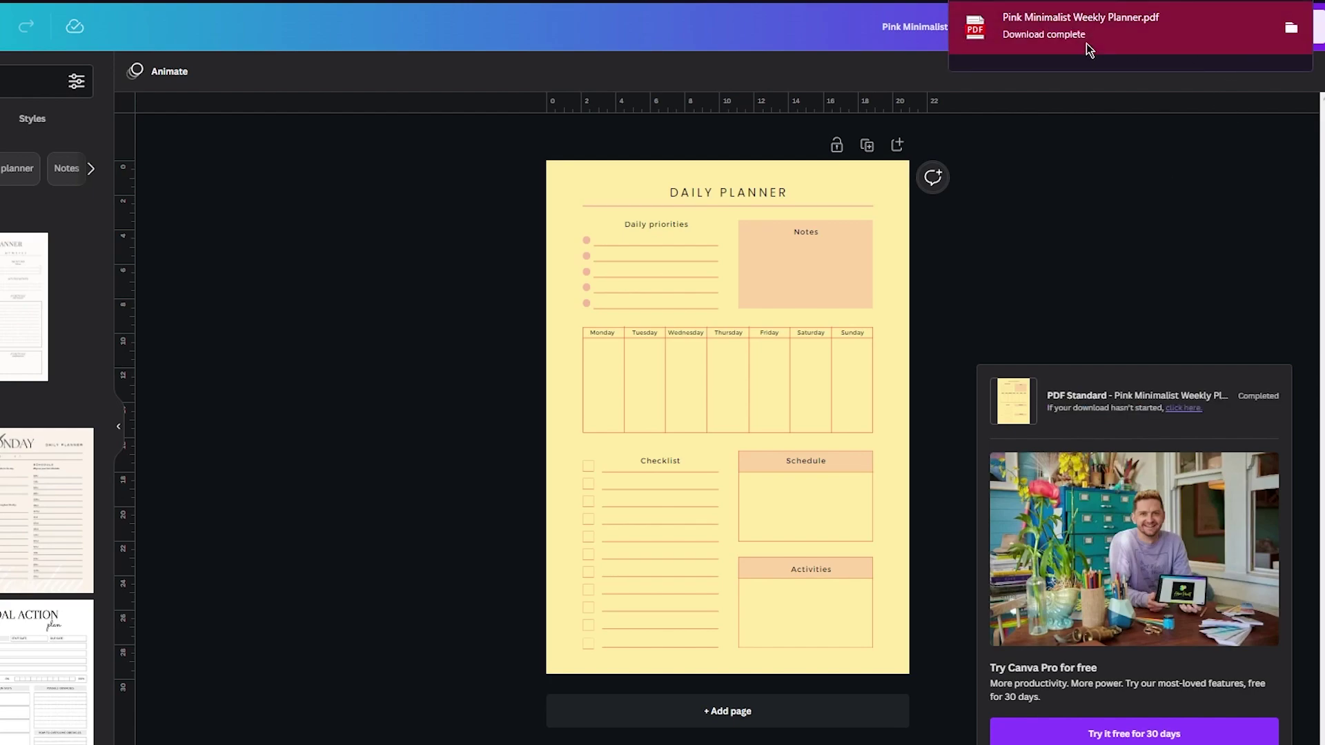
Open the downloaded "Pink Minimalist Weekly Planner.pdf" and look over its page.
{"action": "left_click", "coordinate": [1086, 43]}
{"action": "scroll", "coordinate": [680, 335], "scroll_direction": "up", "scroll_amount": 3}
{"action": "scroll", "coordinate": [588, 413], "scroll_direction": "down", "scroll_amount": 3}
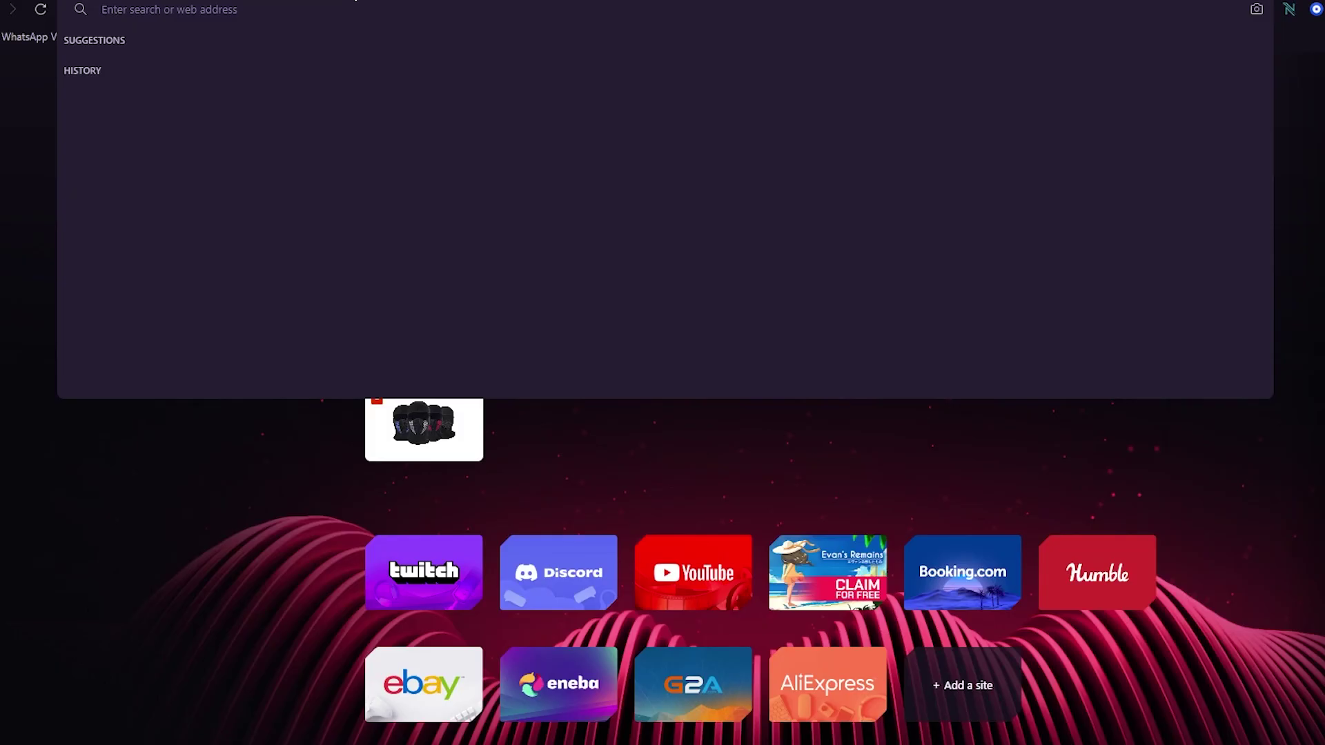
Find Etsy through a web search for "etsy" and look through its digital planner listings.
{"action": "type", "text": "etsy"}
{"action": "key", "text": "Return"}
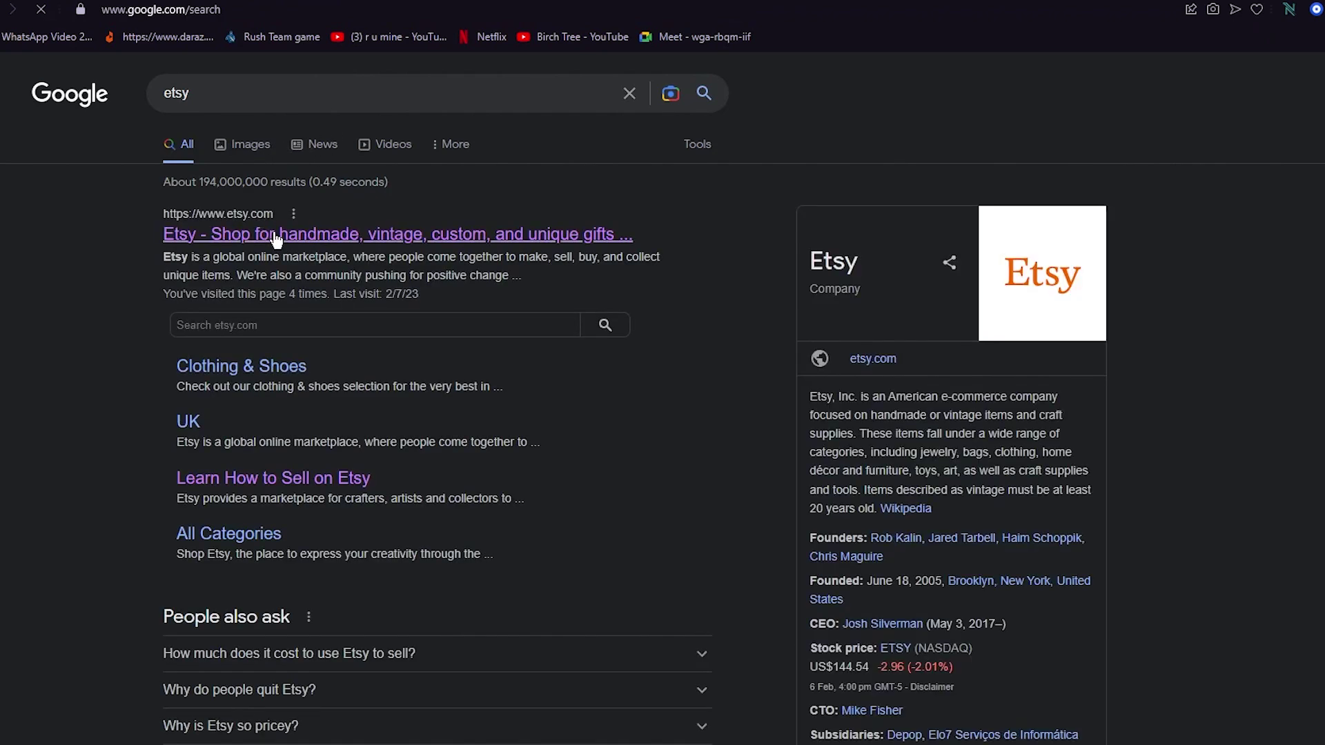
{"action": "left_click", "coordinate": [528, 234]}
{"action": "scroll", "coordinate": [108, 448], "scroll_direction": "down", "scroll_amount": 3}
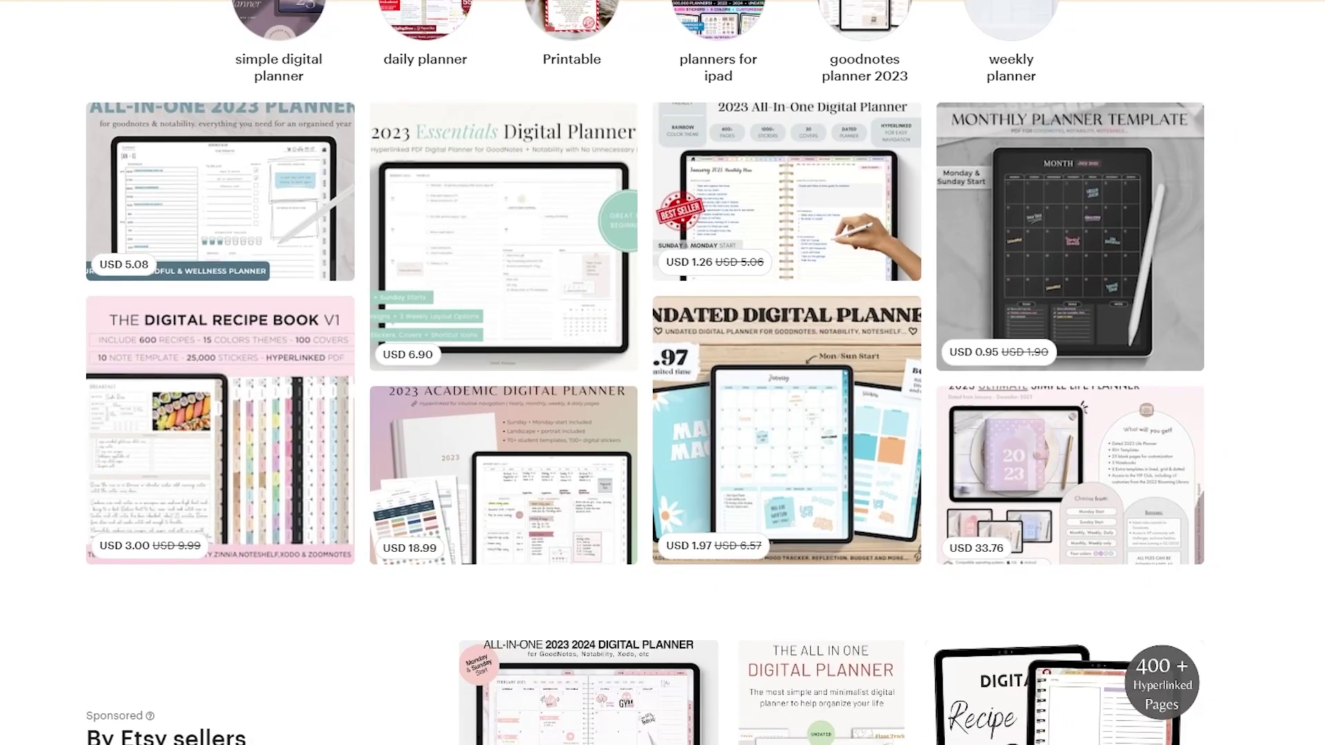
{"action": "scroll", "coordinate": [663, 372], "scroll_direction": "down", "scroll_amount": 8}
{"action": "scroll", "coordinate": [942, 264], "scroll_direction": "up", "scroll_amount": 8}
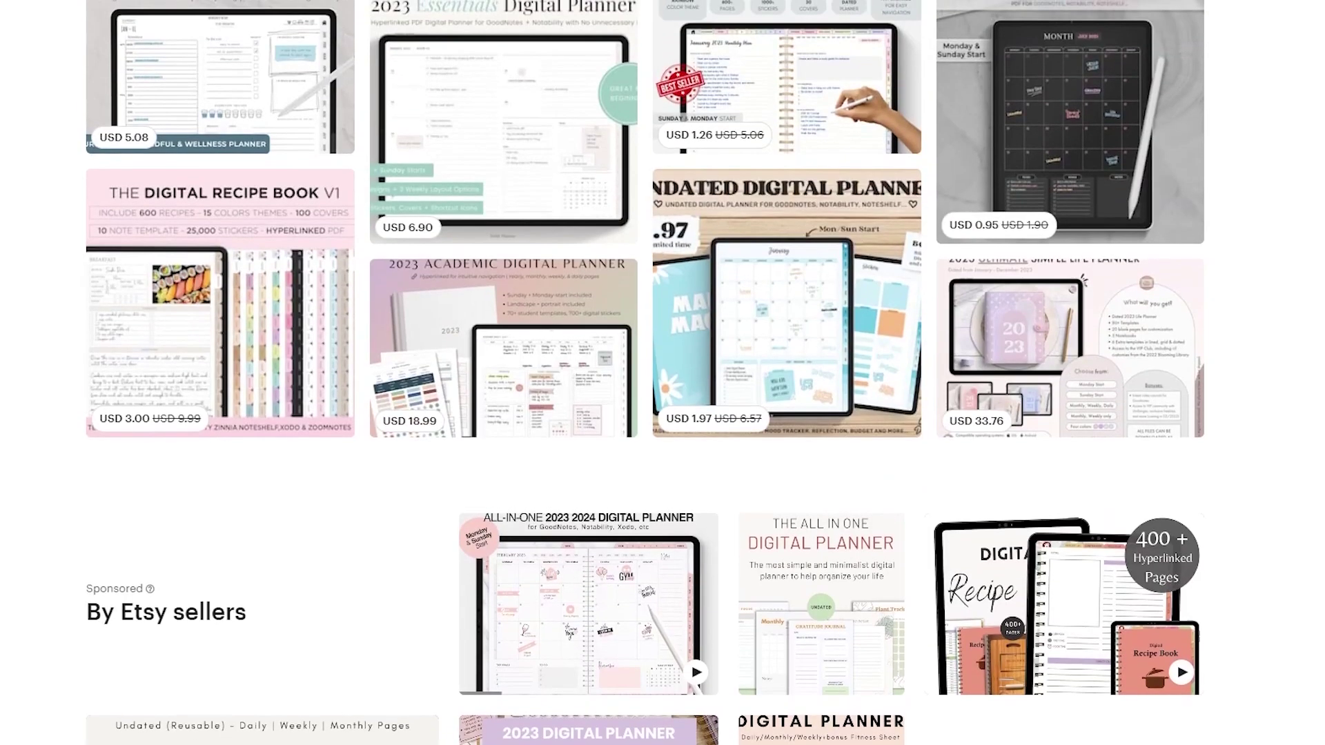
{"action": "scroll", "coordinate": [943, 264], "scroll_direction": "down", "scroll_amount": 2}
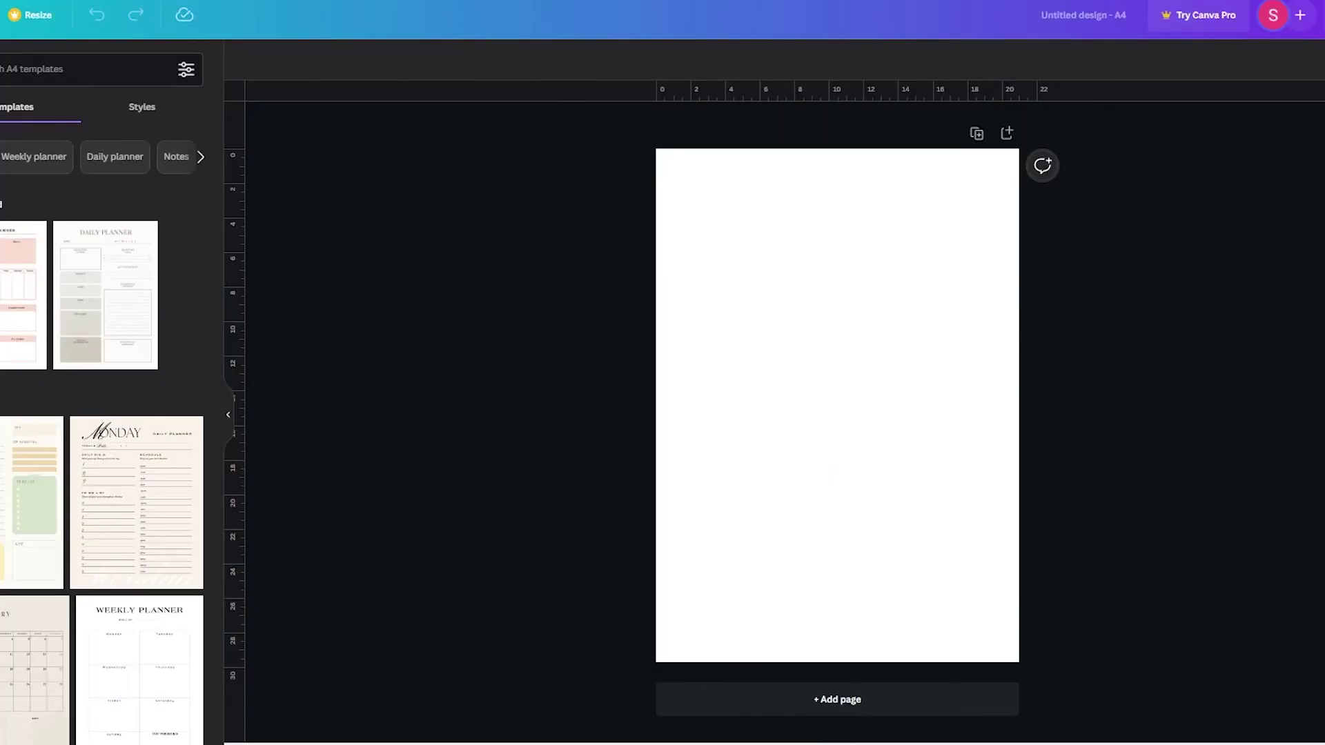
Switch to a blank A4 design in Canva and add a horizontal line across the full page width at mid-height.
{"action": "left_click", "coordinate": [0, 132]}
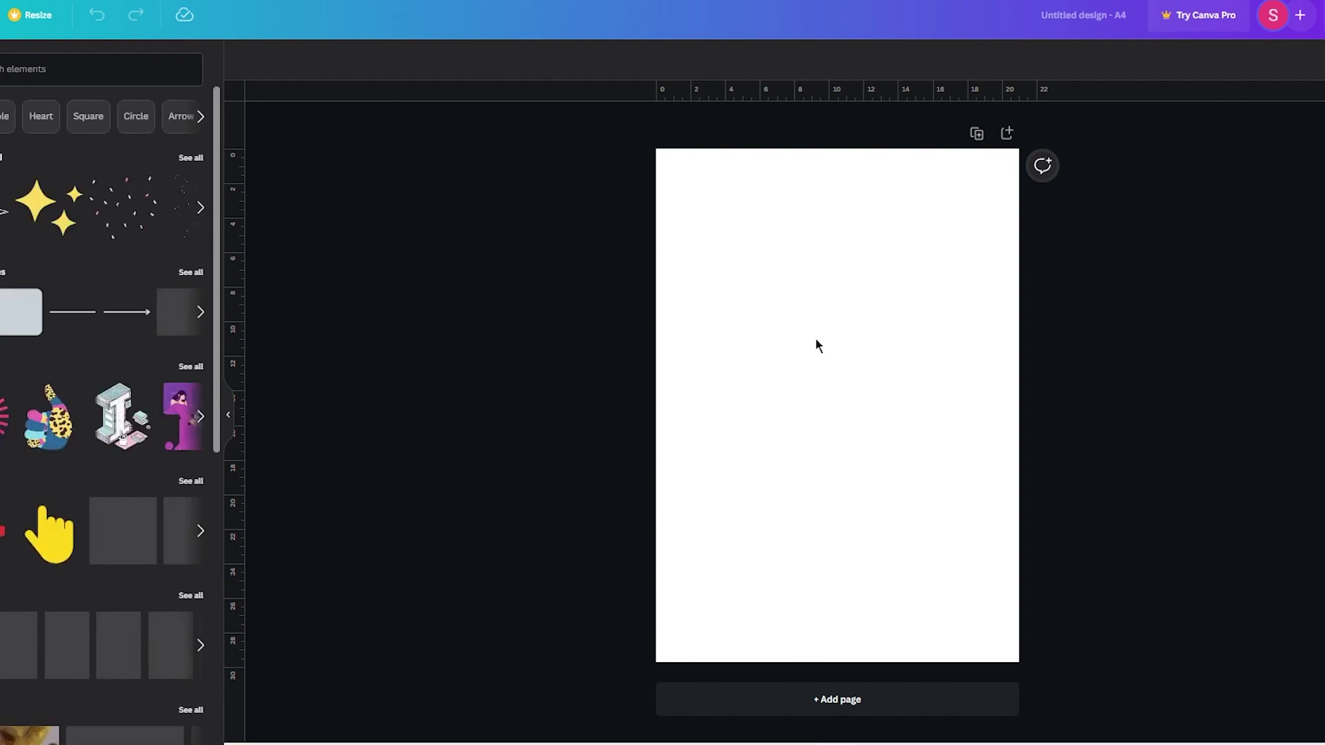
{"action": "key", "text": "l"}
{"action": "left_click_drag", "start_coordinate": [841, 405], "coordinate": [717, 405]}
{"action": "left_click_drag", "start_coordinate": [1022, 405], "coordinate": [1144, 405]}
{"action": "left_click", "coordinate": [940, 384]}
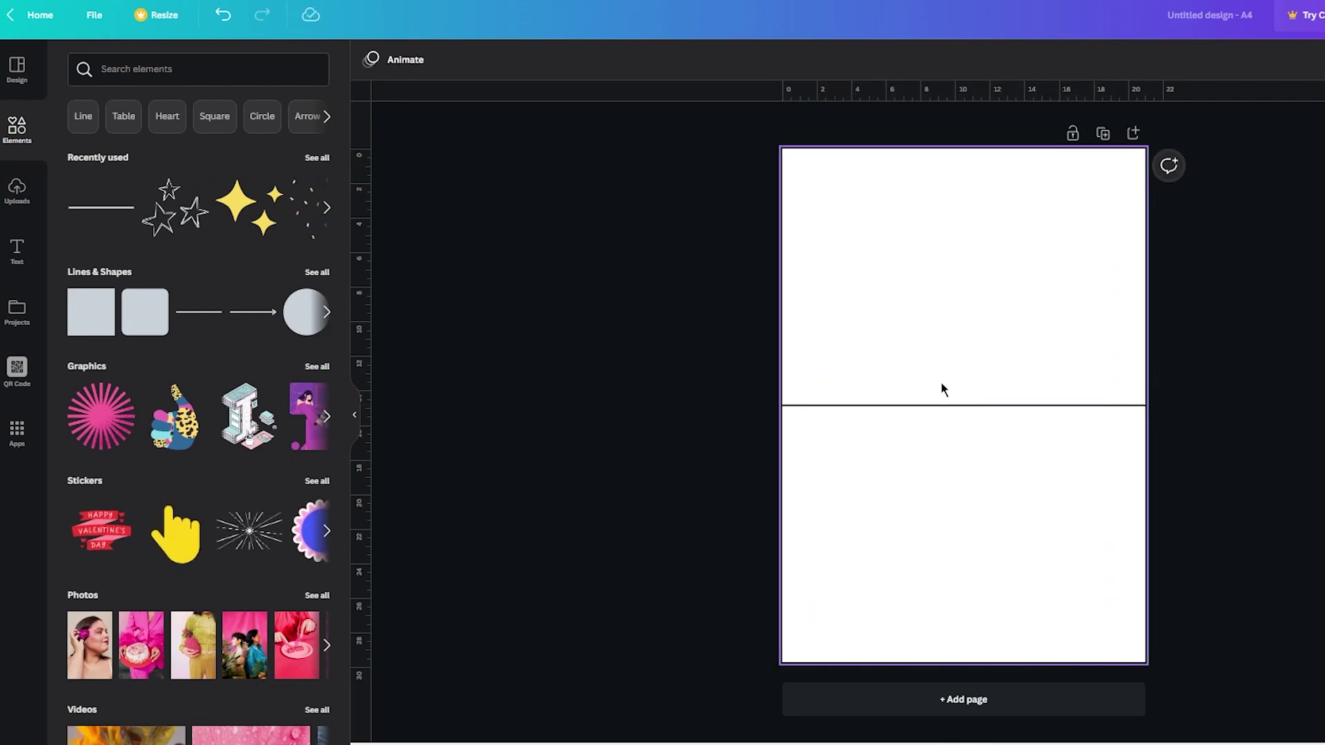
Add a vertical line at the page's mid-width and stretch it across the full page height, dividing the page into four equal sections.
{"action": "left_click", "coordinate": [198, 312]}
{"action": "left_click_drag", "start_coordinate": [948, 445], "coordinate": [763, 388]}
{"action": "left_click_drag", "start_coordinate": [963, 346], "coordinate": [964, 149]}
{"action": "left_click_drag", "start_coordinate": [964, 463], "coordinate": [964, 662]}
{"action": "left_click", "coordinate": [1060, 649]}
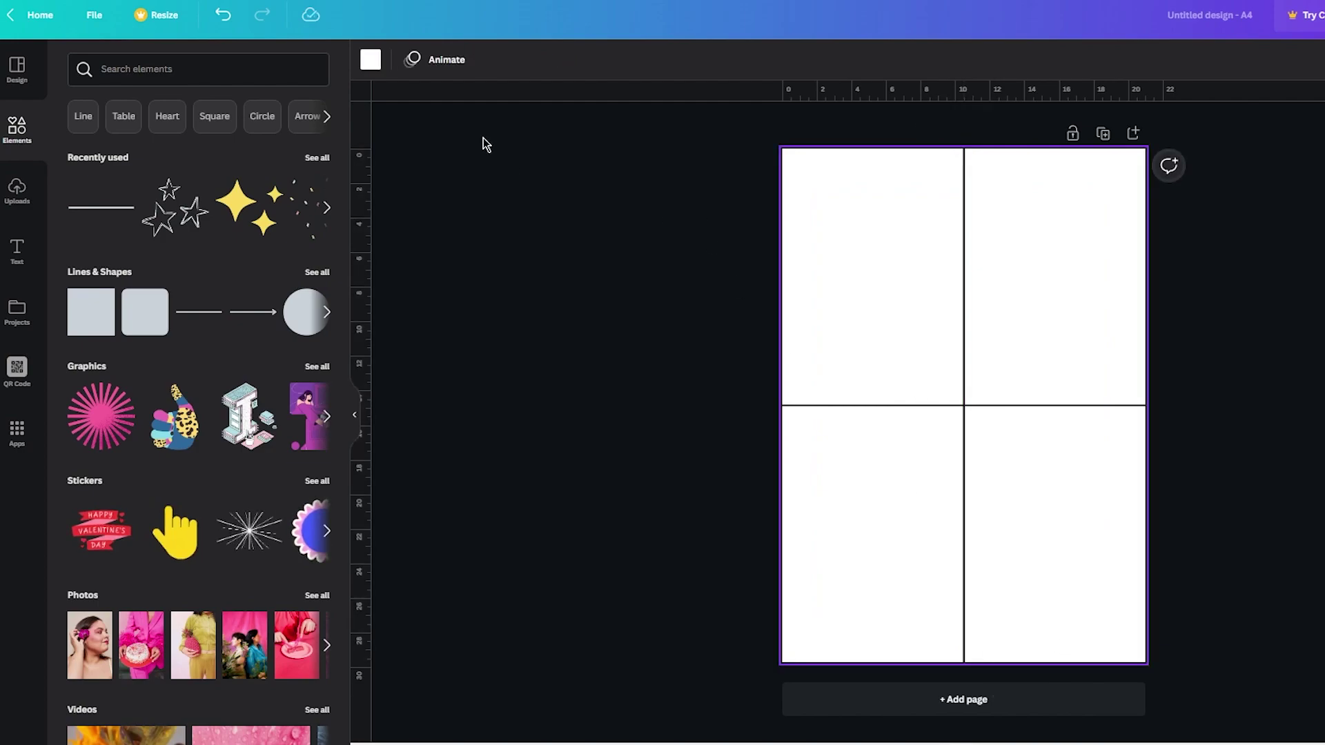
Fill the page background with yellow and open the sharing and download options for the design.
{"action": "left_click", "coordinate": [370, 60]}
{"action": "left_click", "coordinate": [220, 417]}
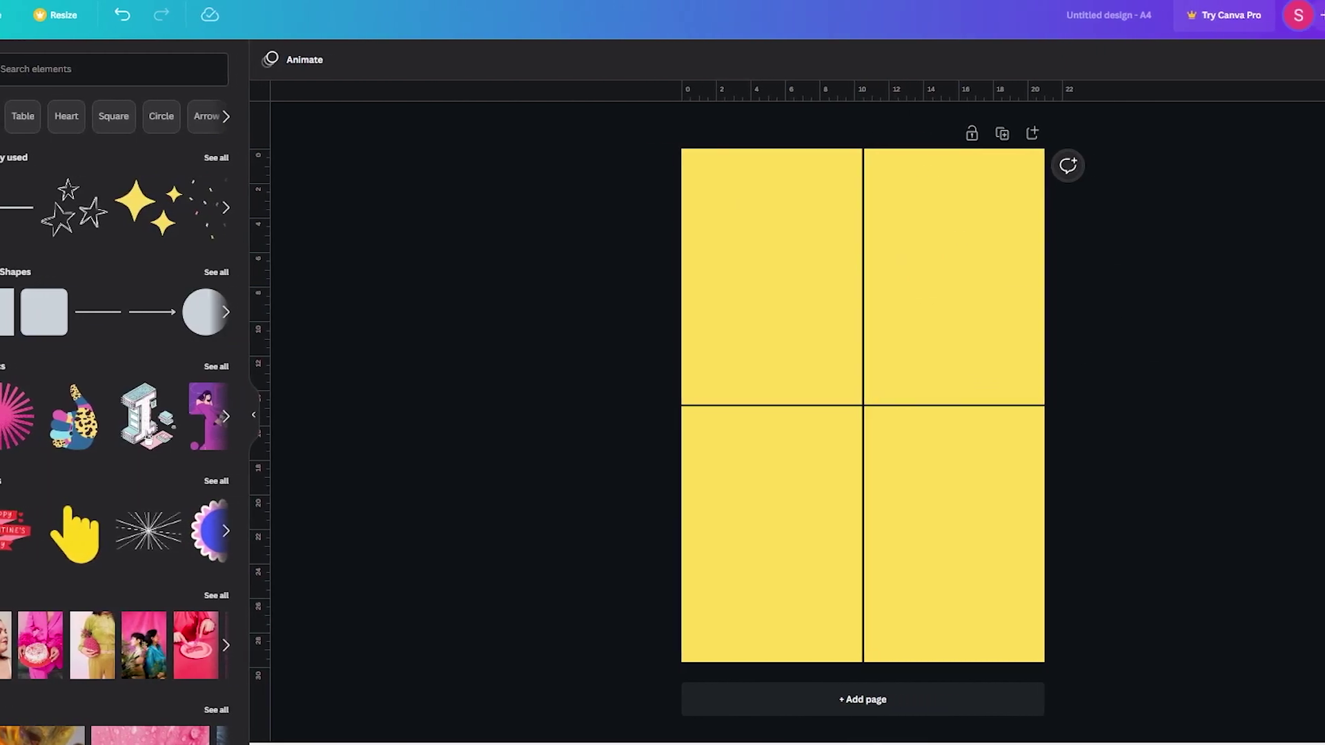
{"action": "left_click", "coordinate": [1289, 14]}
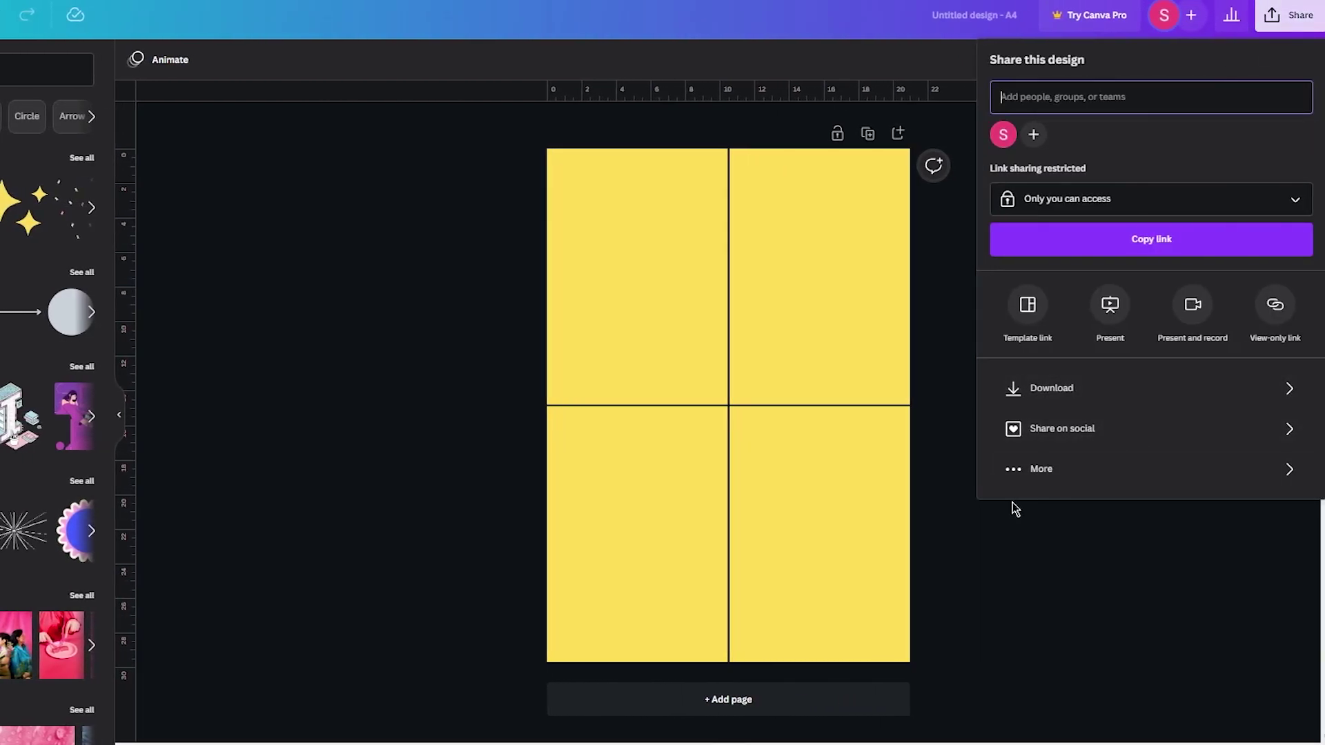
{"action": "left_click", "coordinate": [1077, 569]}
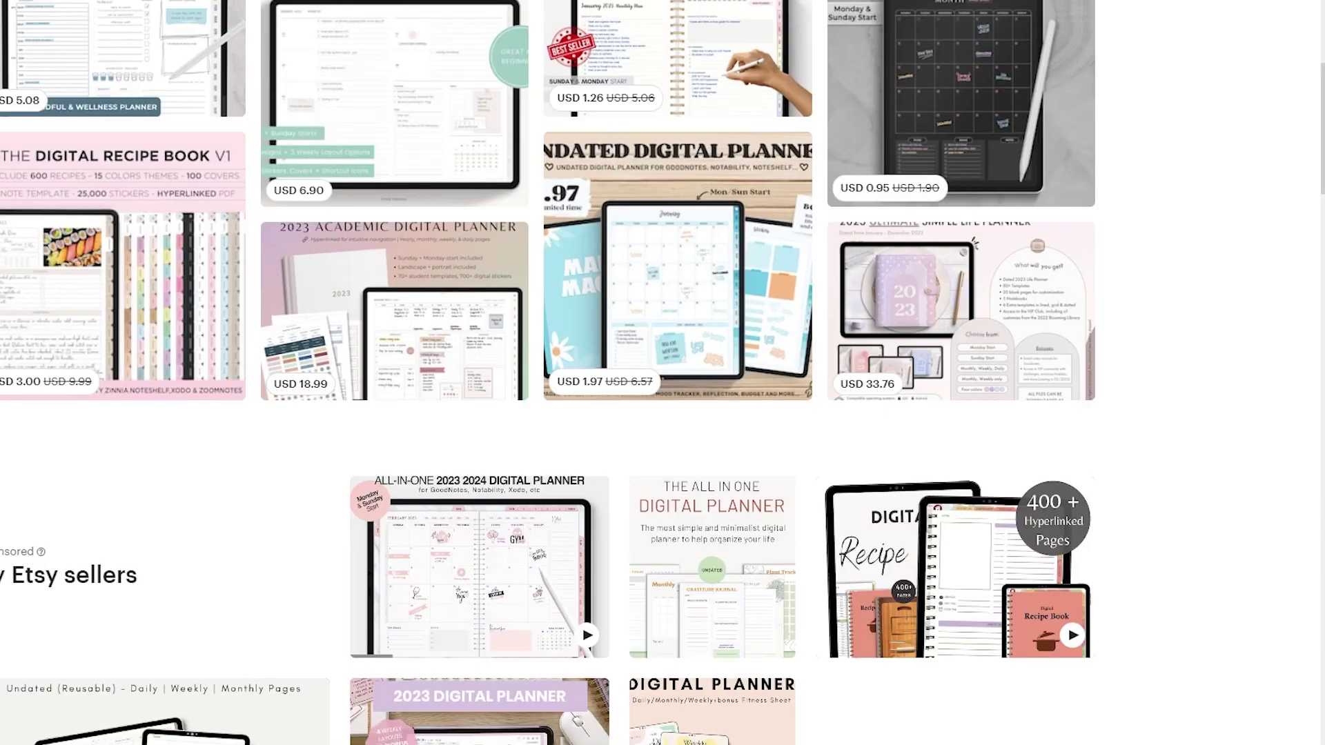
On the Etsy home page, check the account options and the shop manager entry, and return to the home page.
{"action": "scroll", "coordinate": [1035, 101], "scroll_direction": "up", "scroll_amount": 6}
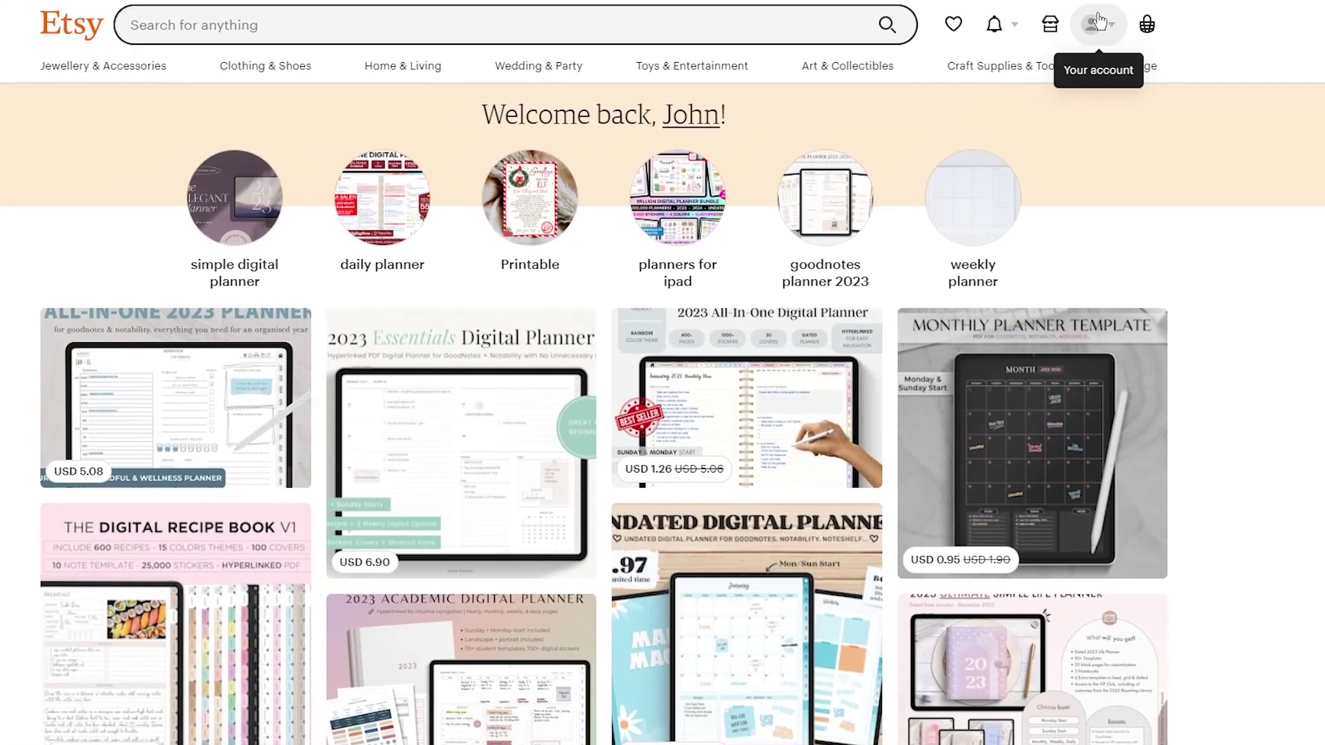
{"action": "left_click", "coordinate": [1033, 22]}
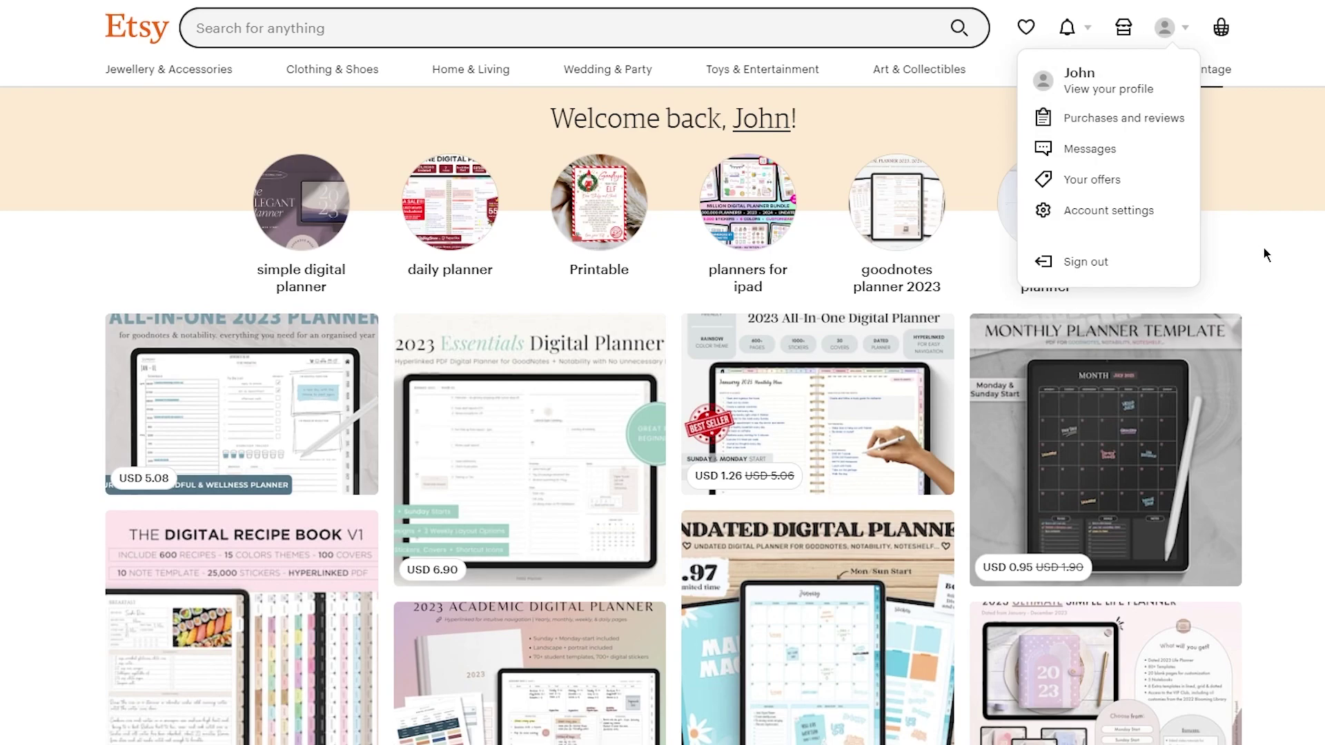
{"action": "left_click", "coordinate": [1125, 33]}
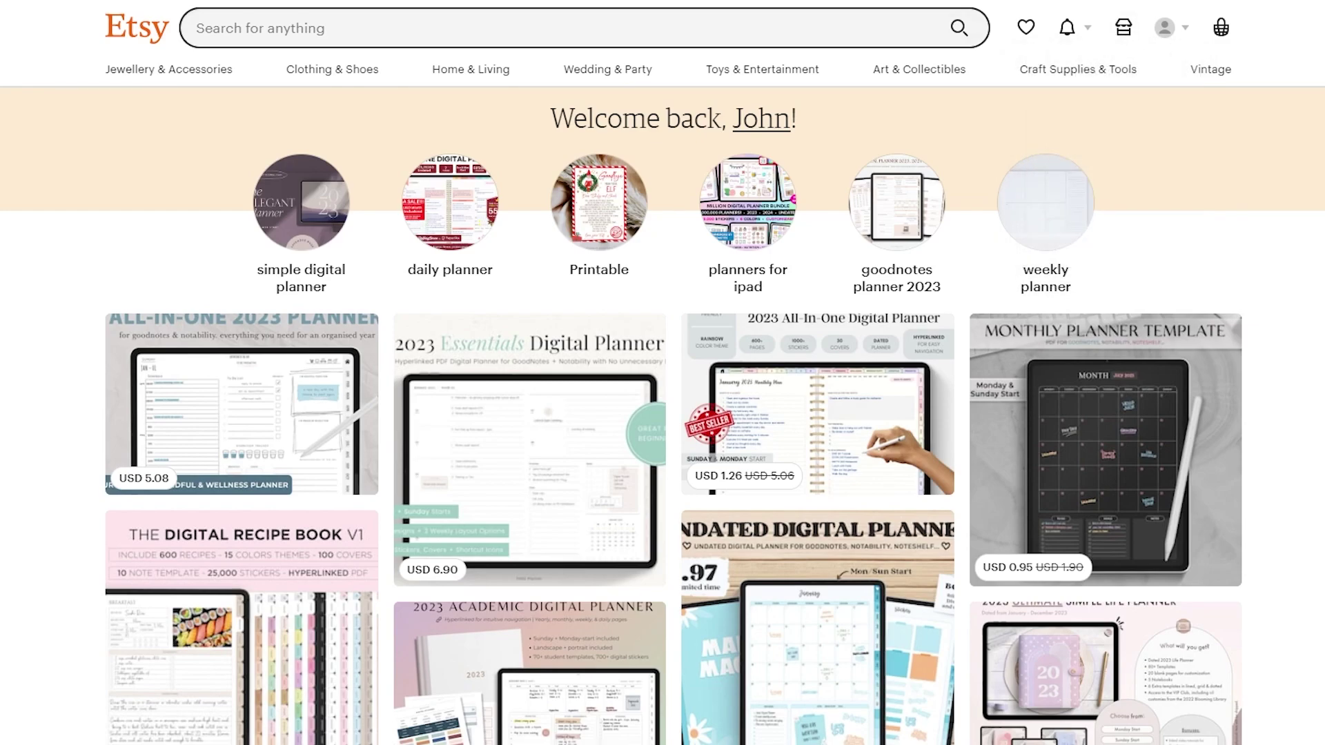
{"action": "key", "text": "alt+Left"}
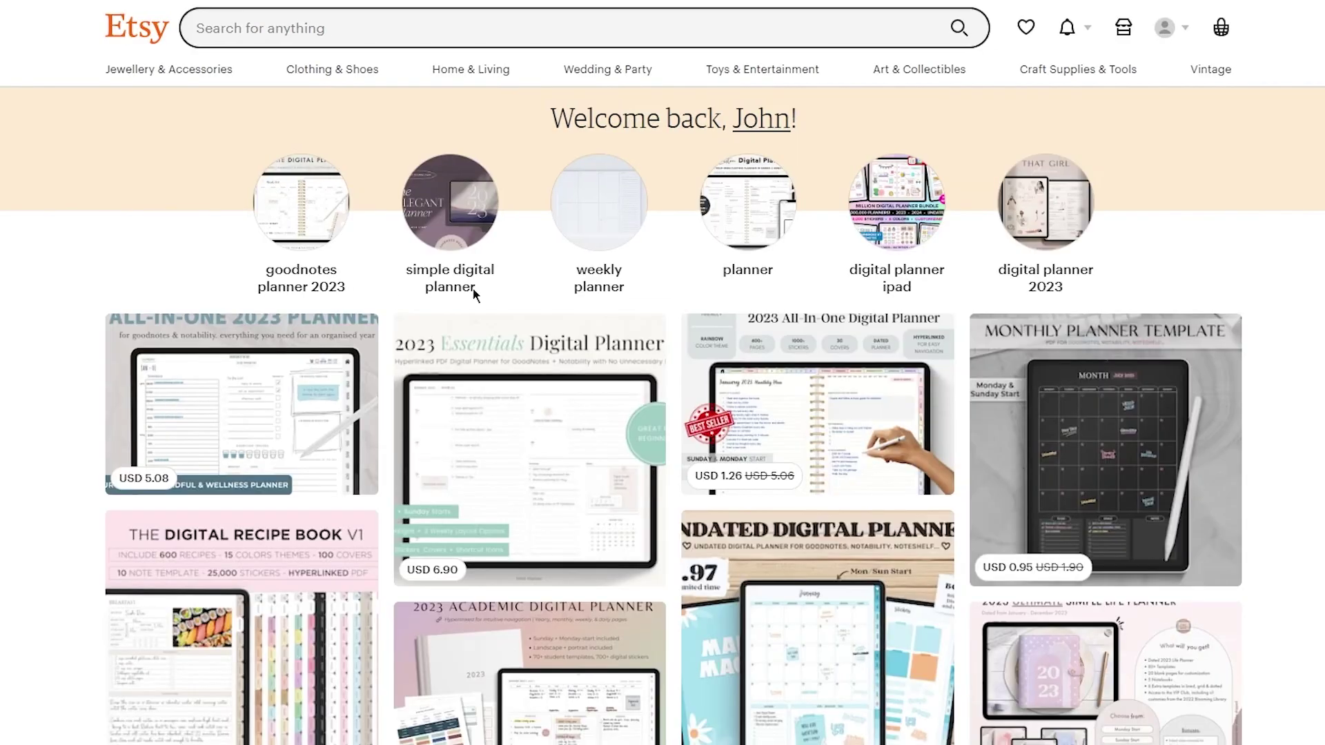
Look through the recommended digital planner listings on the Etsy home page.
{"action": "scroll", "coordinate": [511, 535], "scroll_direction": "down", "scroll_amount": 10}
{"action": "scroll", "coordinate": [115, 321], "scroll_direction": "up", "scroll_amount": 10}
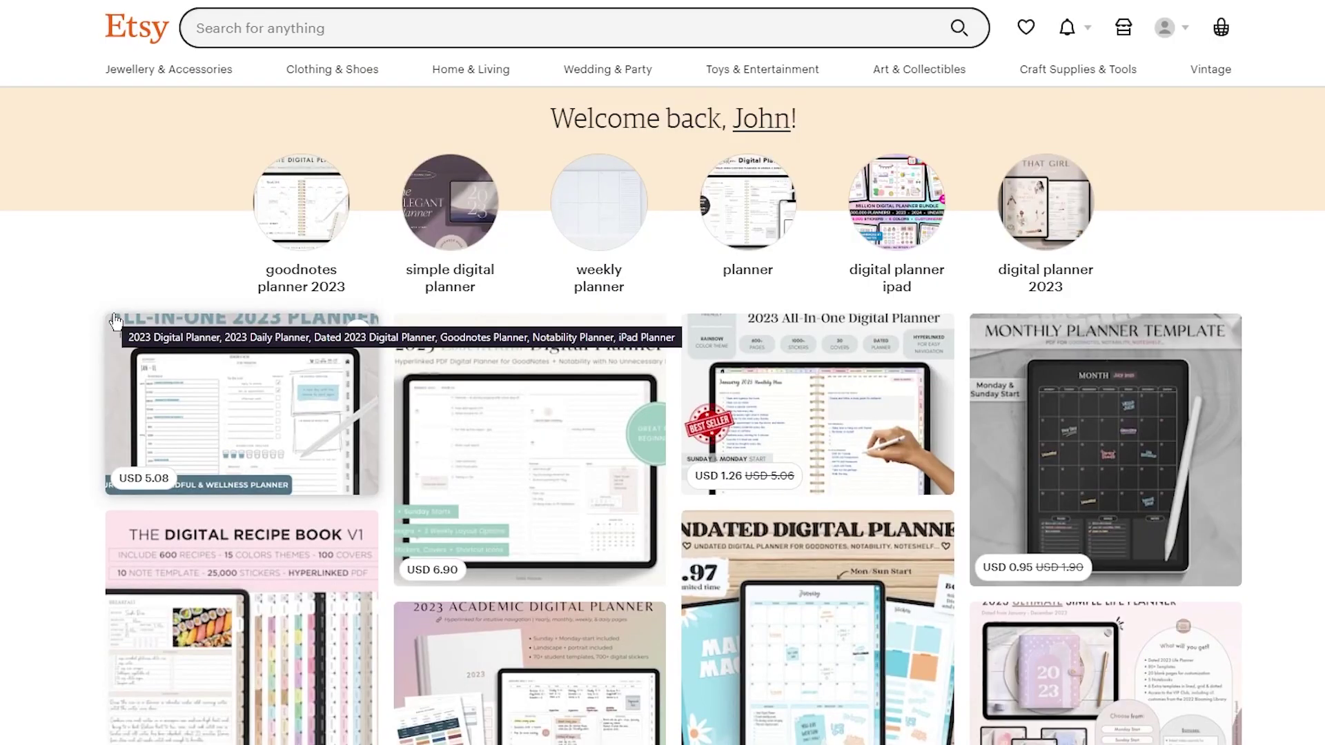
{"action": "scroll", "coordinate": [115, 321], "scroll_direction": "down", "scroll_amount": 5}
{"action": "scroll", "coordinate": [114, 314], "scroll_direction": "up", "scroll_amount": 5}
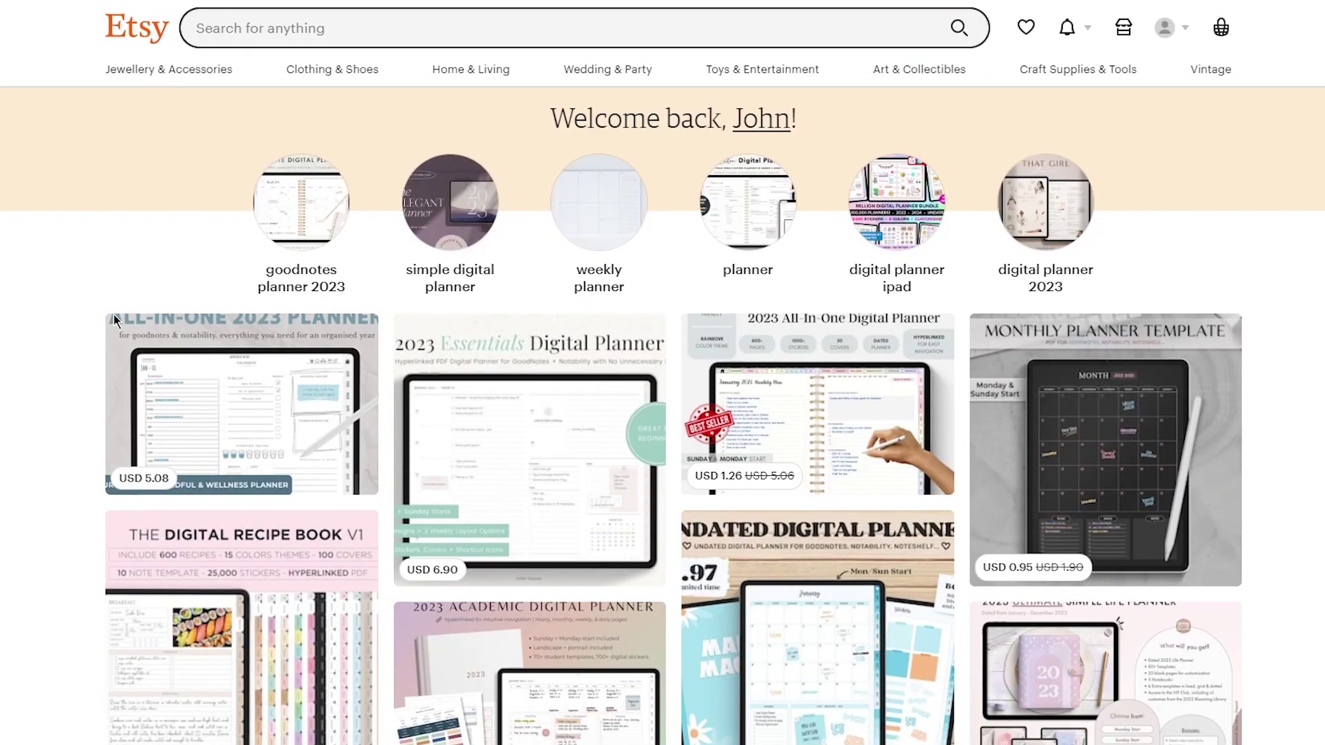